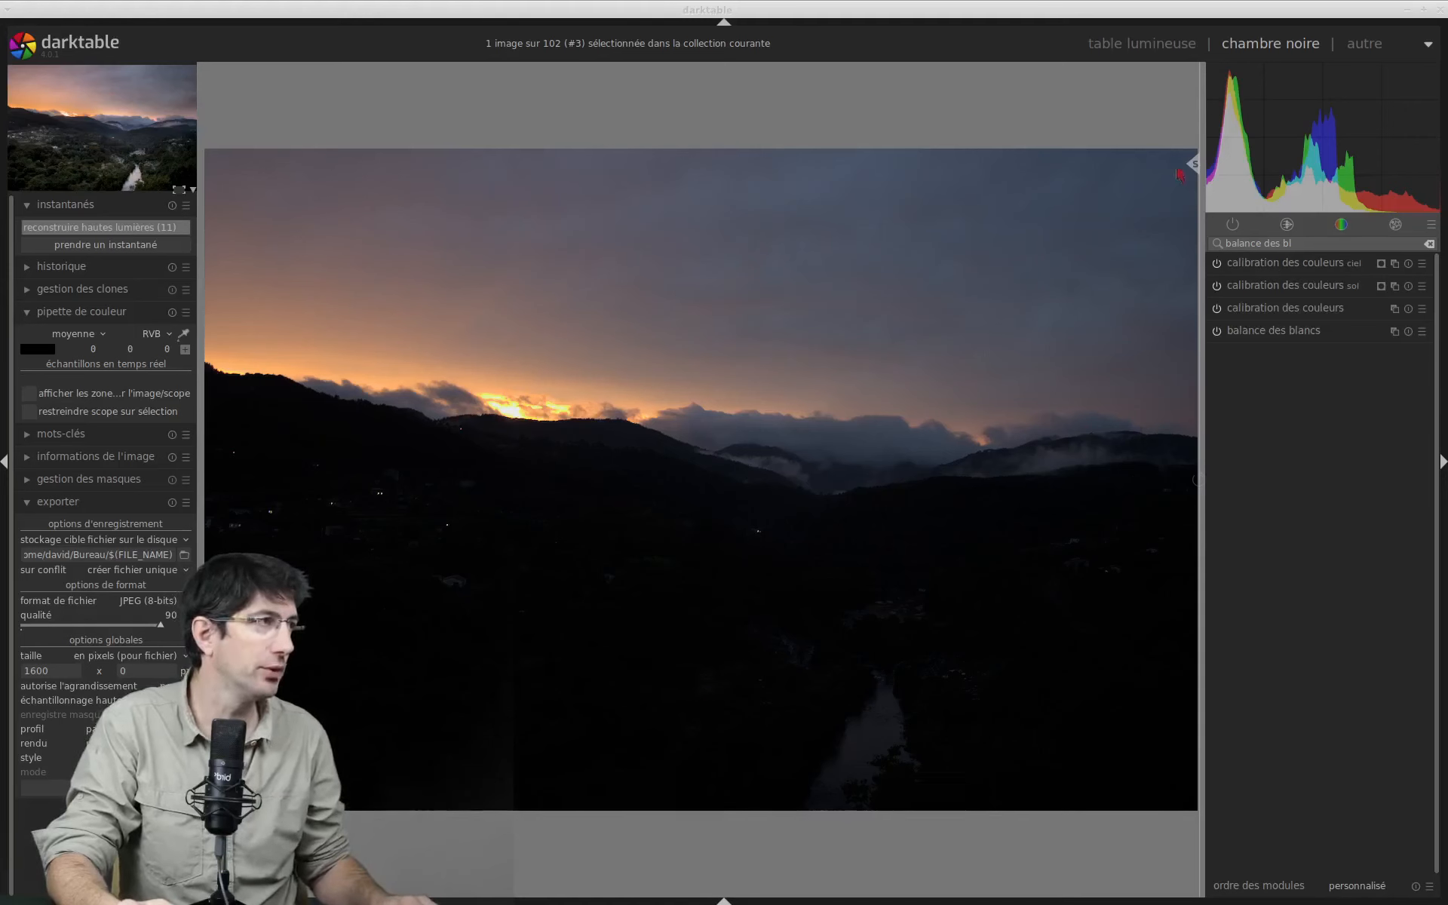
Compare the edited photo with the reconstruire hautes lumières snapshot across the whole frame, and end the comparison
{"action": "left_click_drag", "start_coordinate": [1195, 165], "coordinate": [211, 323]}
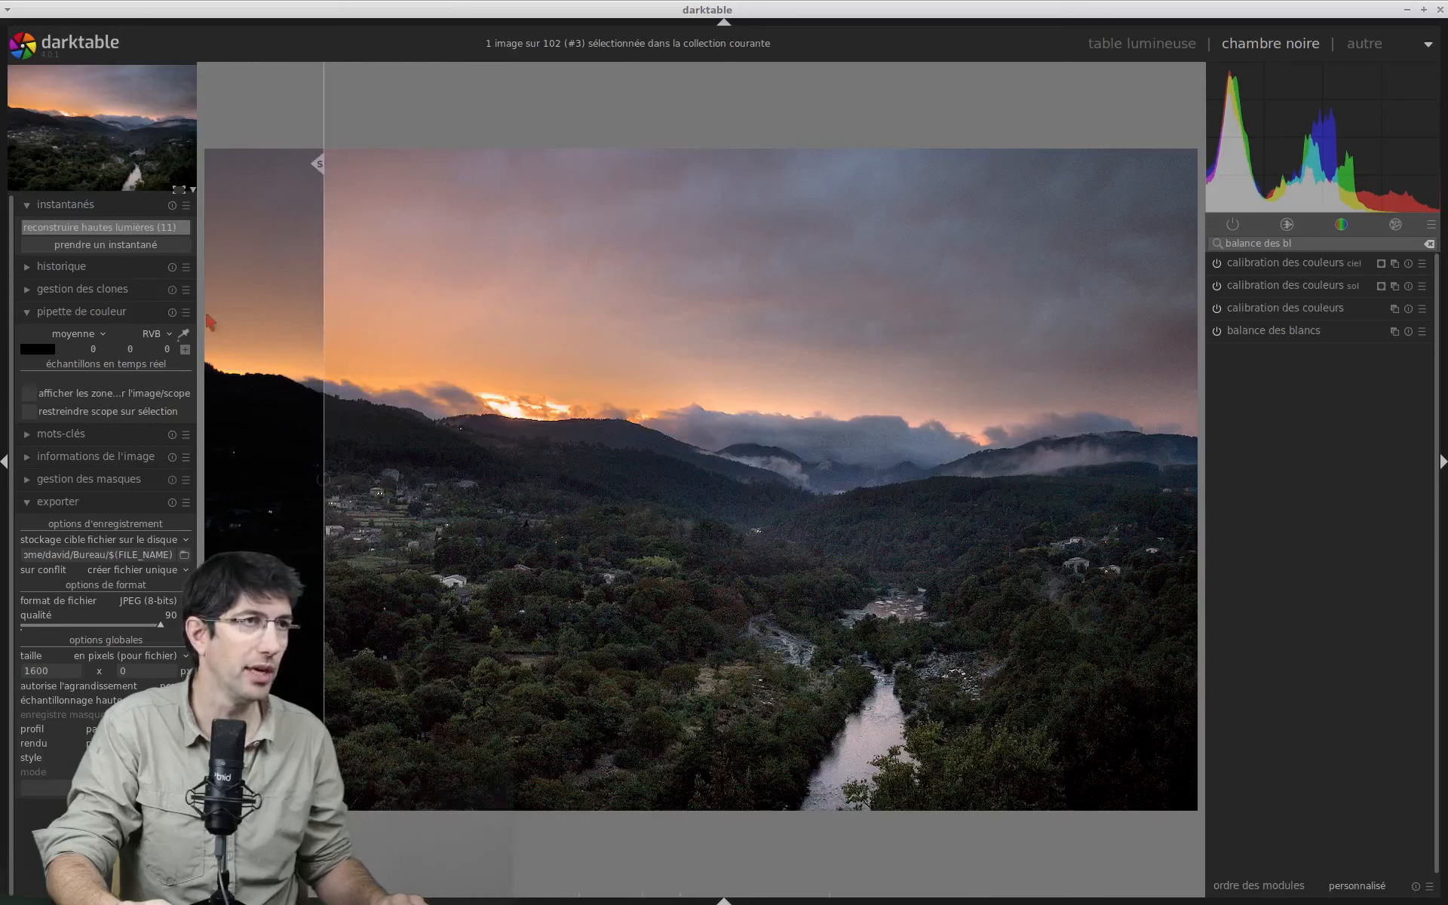
{"action": "left_click", "coordinate": [106, 227]}
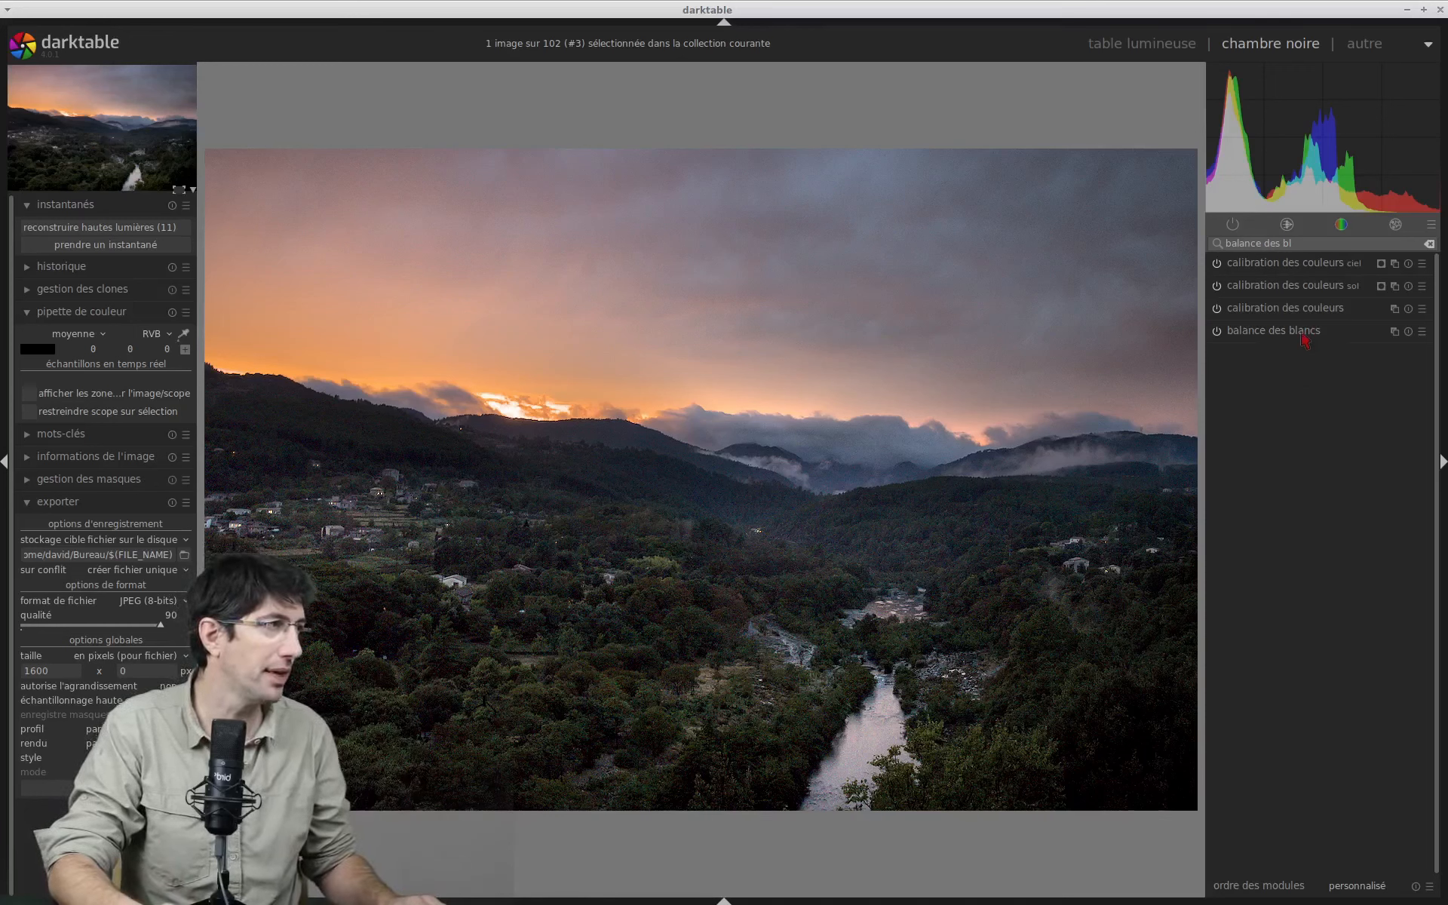
Check the preset options and the neutre boîtier setting of the balance des blancs module, and collapse the module
{"action": "left_click", "coordinate": [1301, 337]}
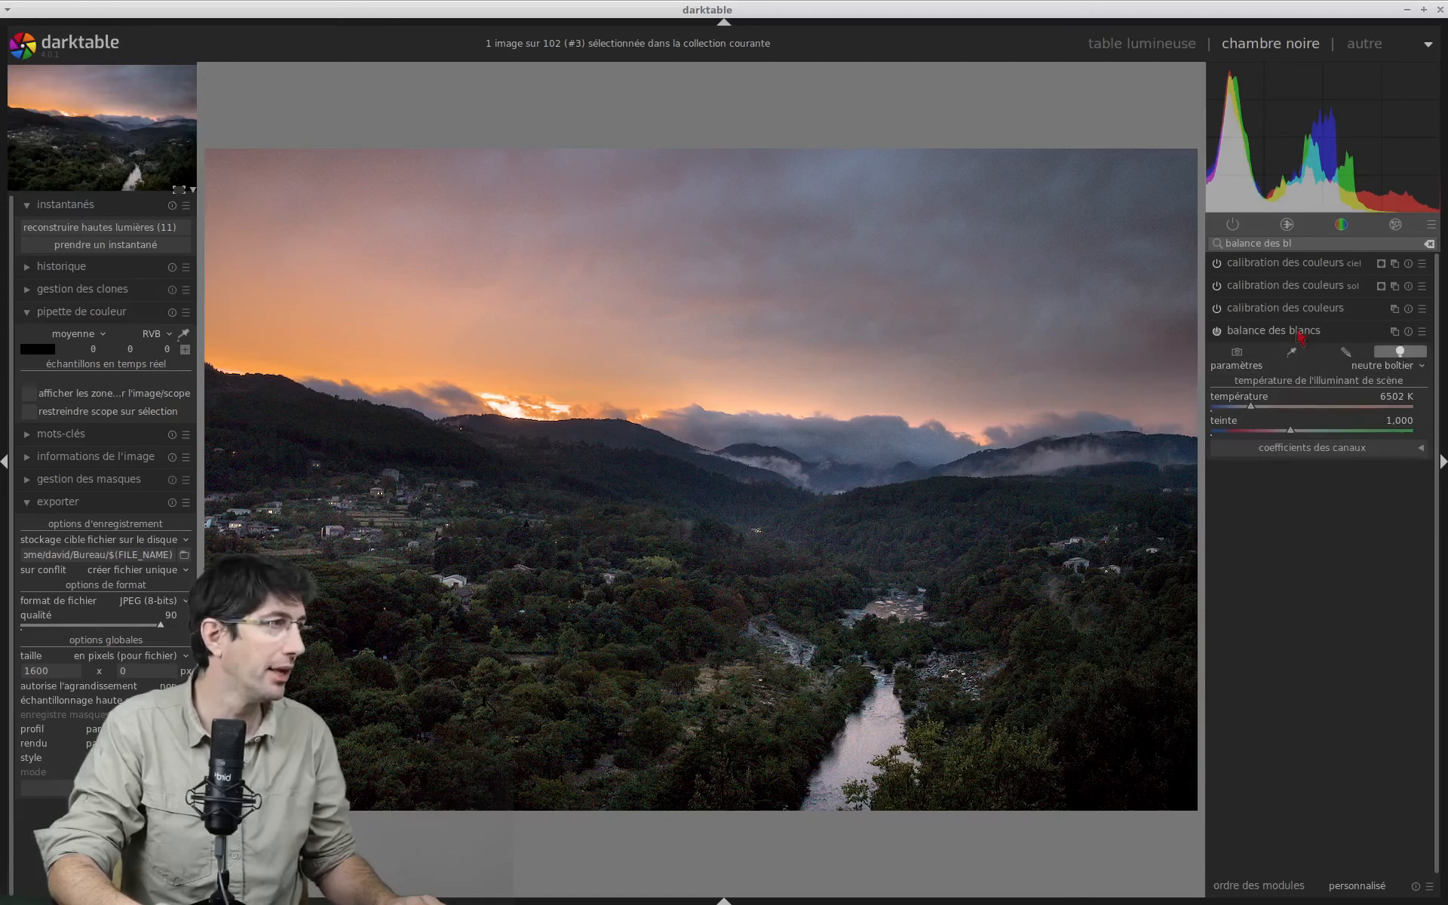
{"action": "left_click", "coordinate": [1394, 368]}
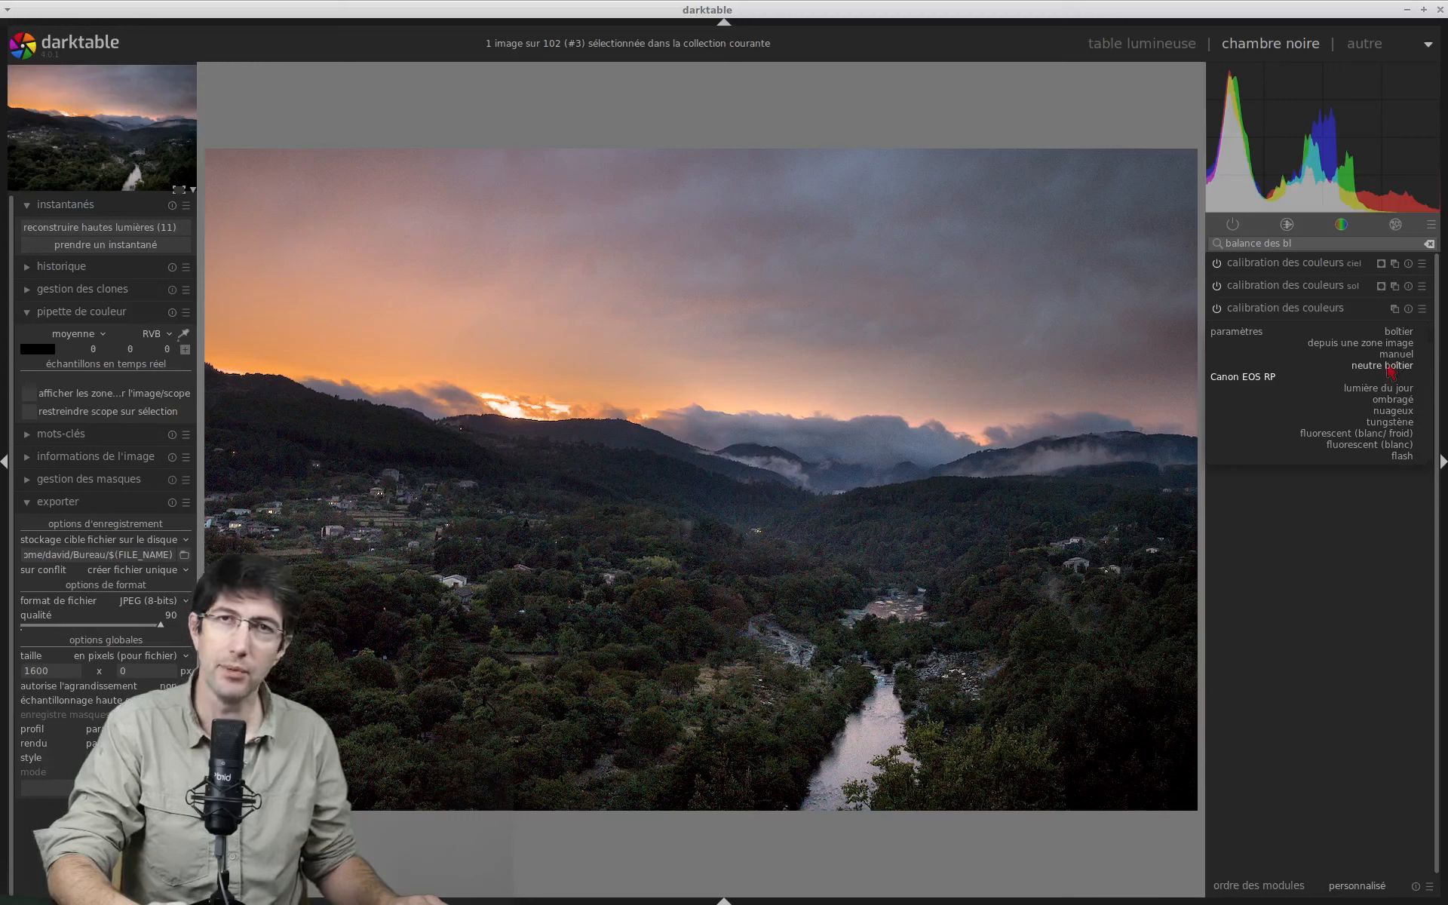
{"action": "left_click", "coordinate": [1392, 367]}
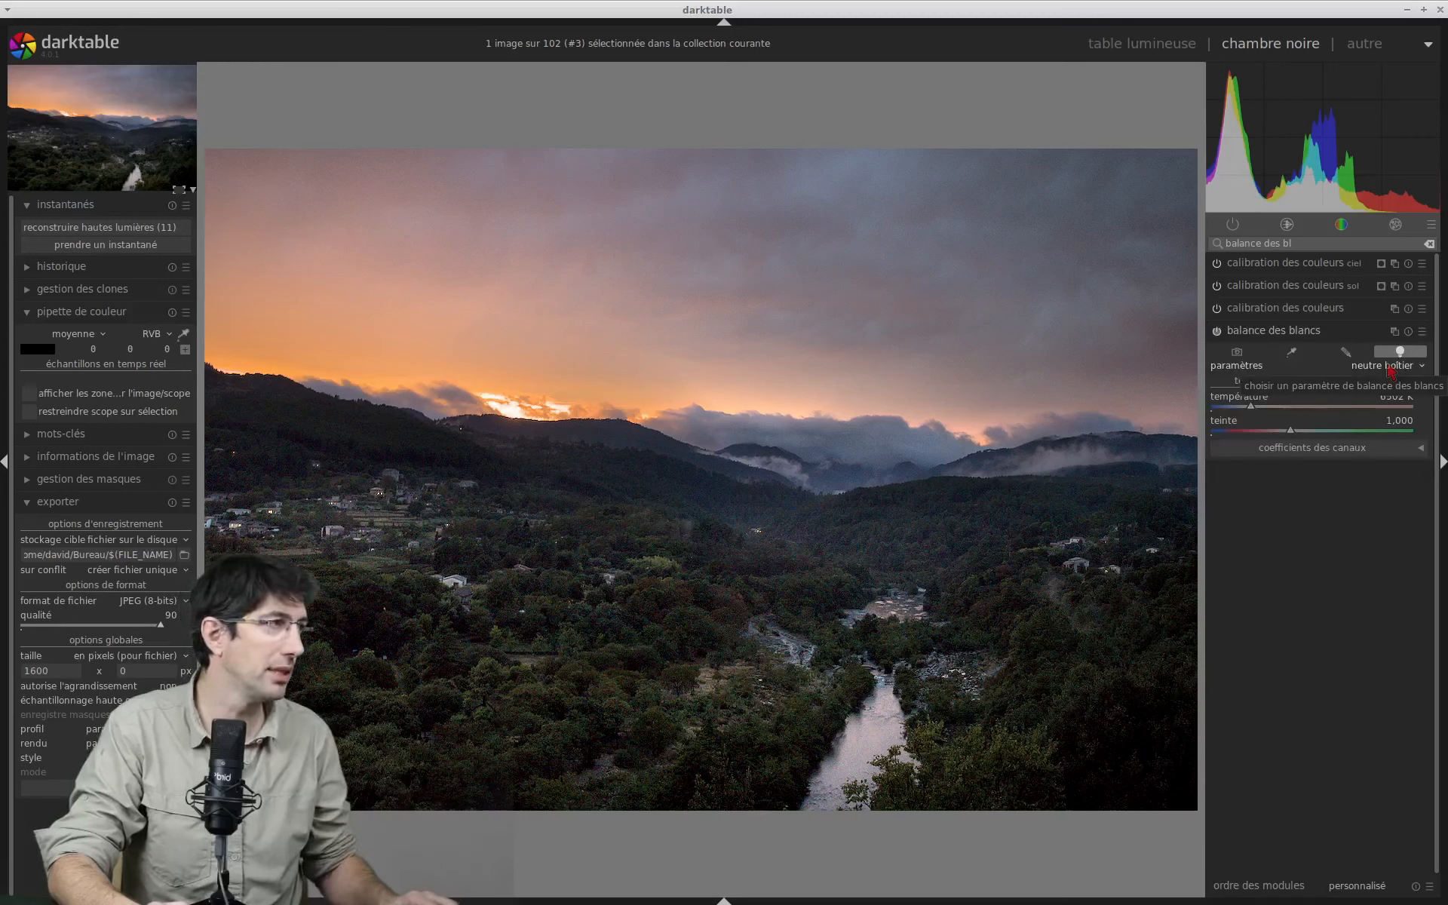
{"action": "left_click", "coordinate": [1308, 333]}
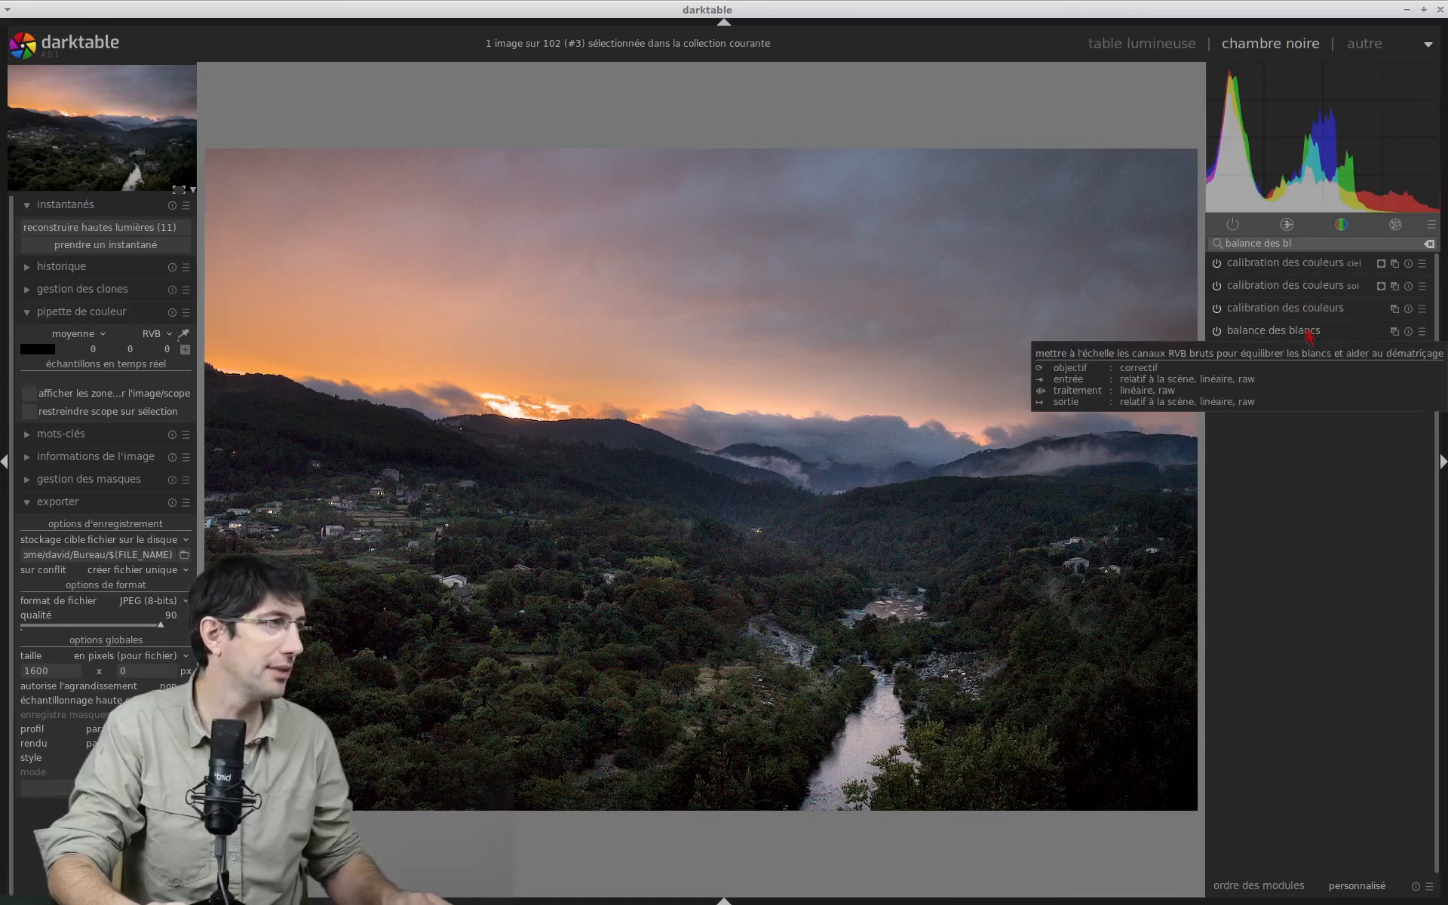
Create a new instance of the calibration des couleurs module and name it neutre ciel
{"action": "left_click", "coordinate": [1395, 264]}
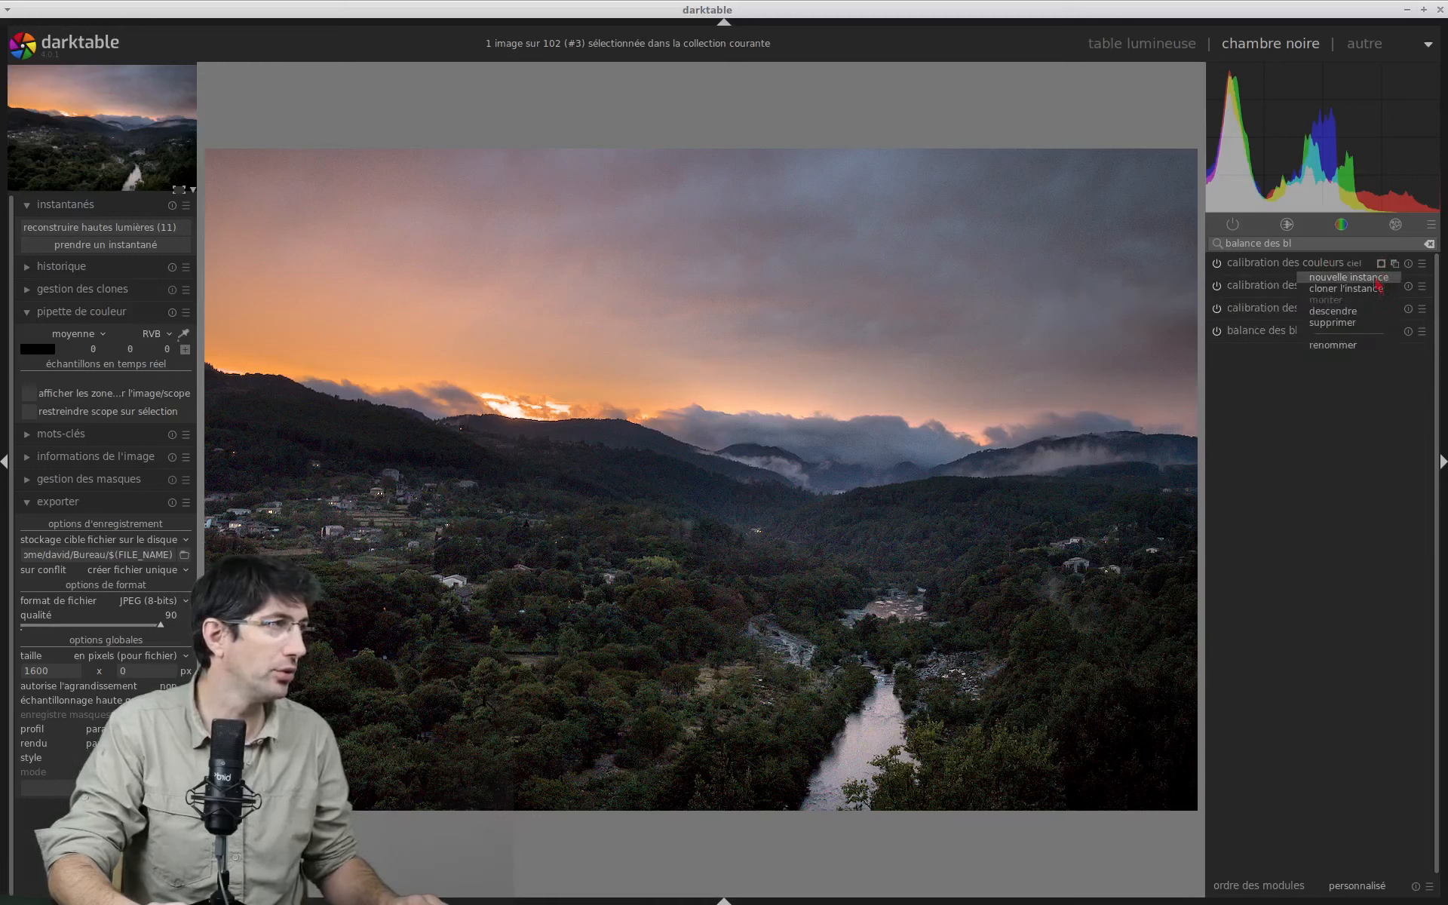
{"action": "key", "text": "Escape"}
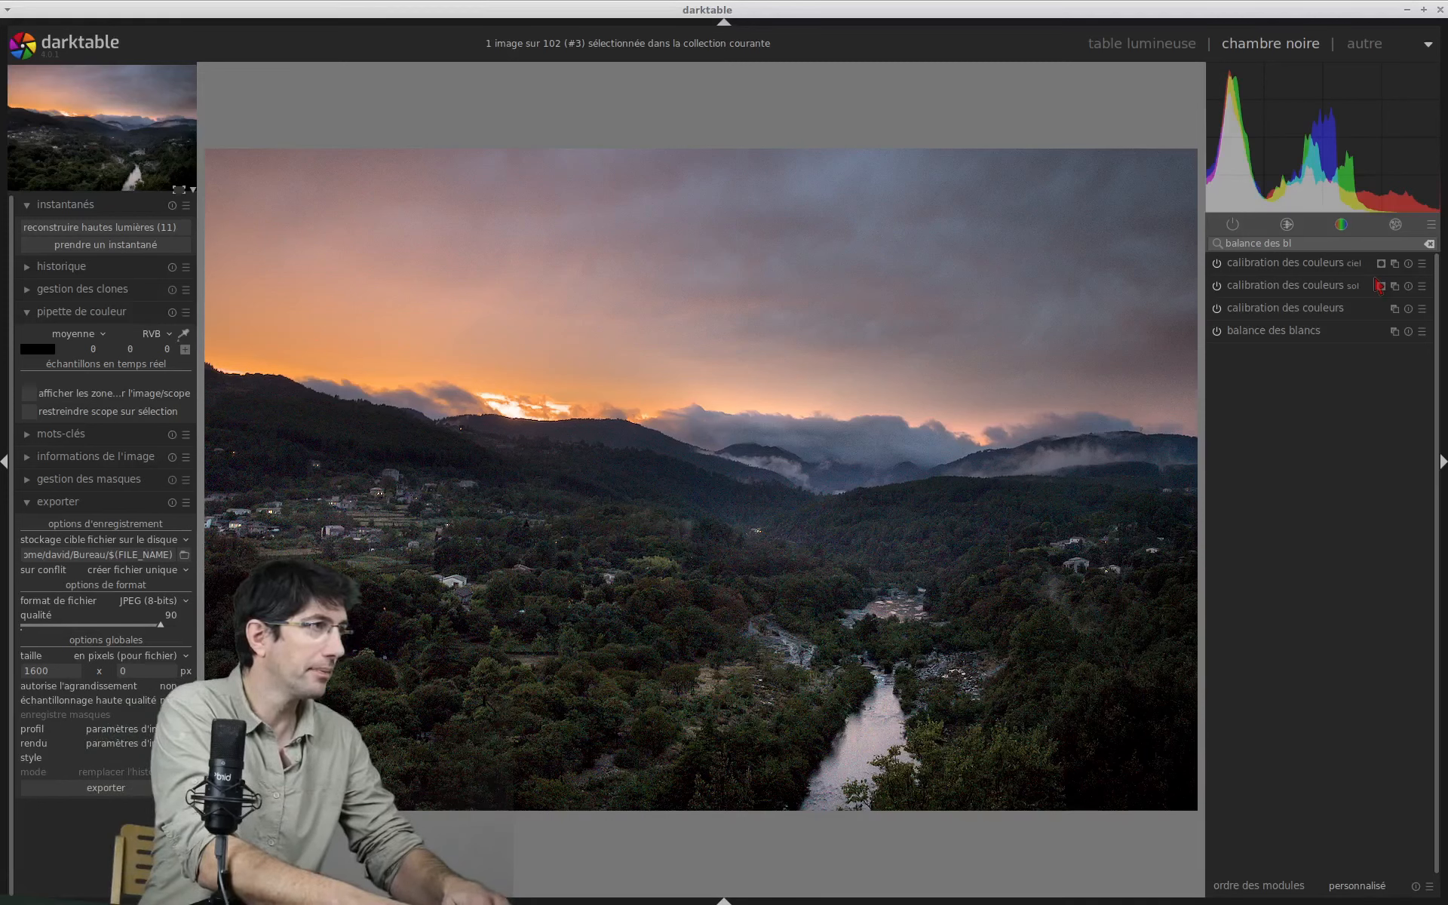
{"action": "right_click", "coordinate": [1379, 286]}
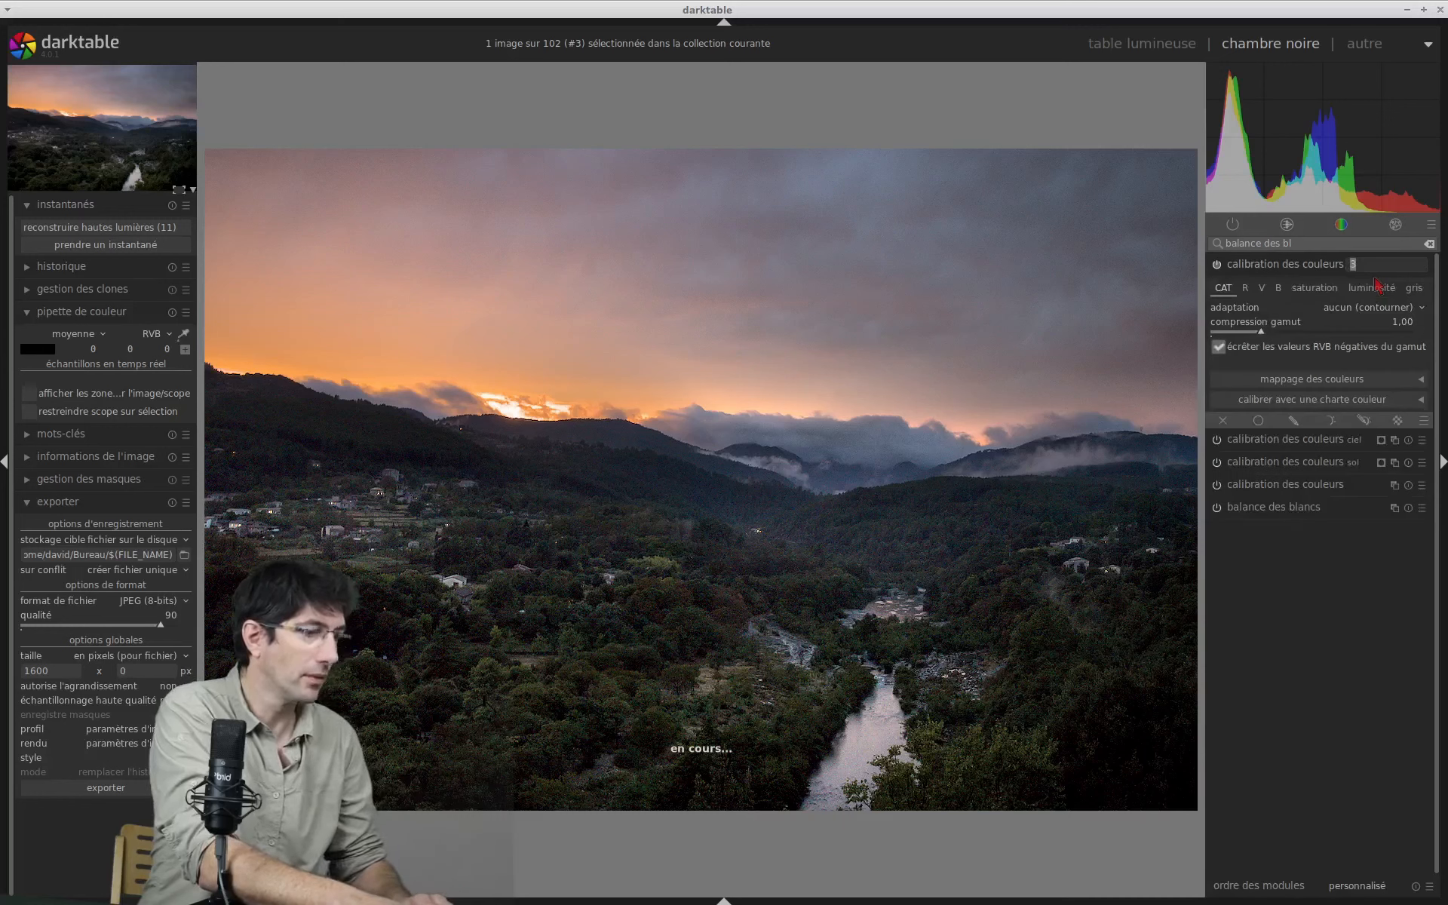
{"action": "type", "text": "ne"}
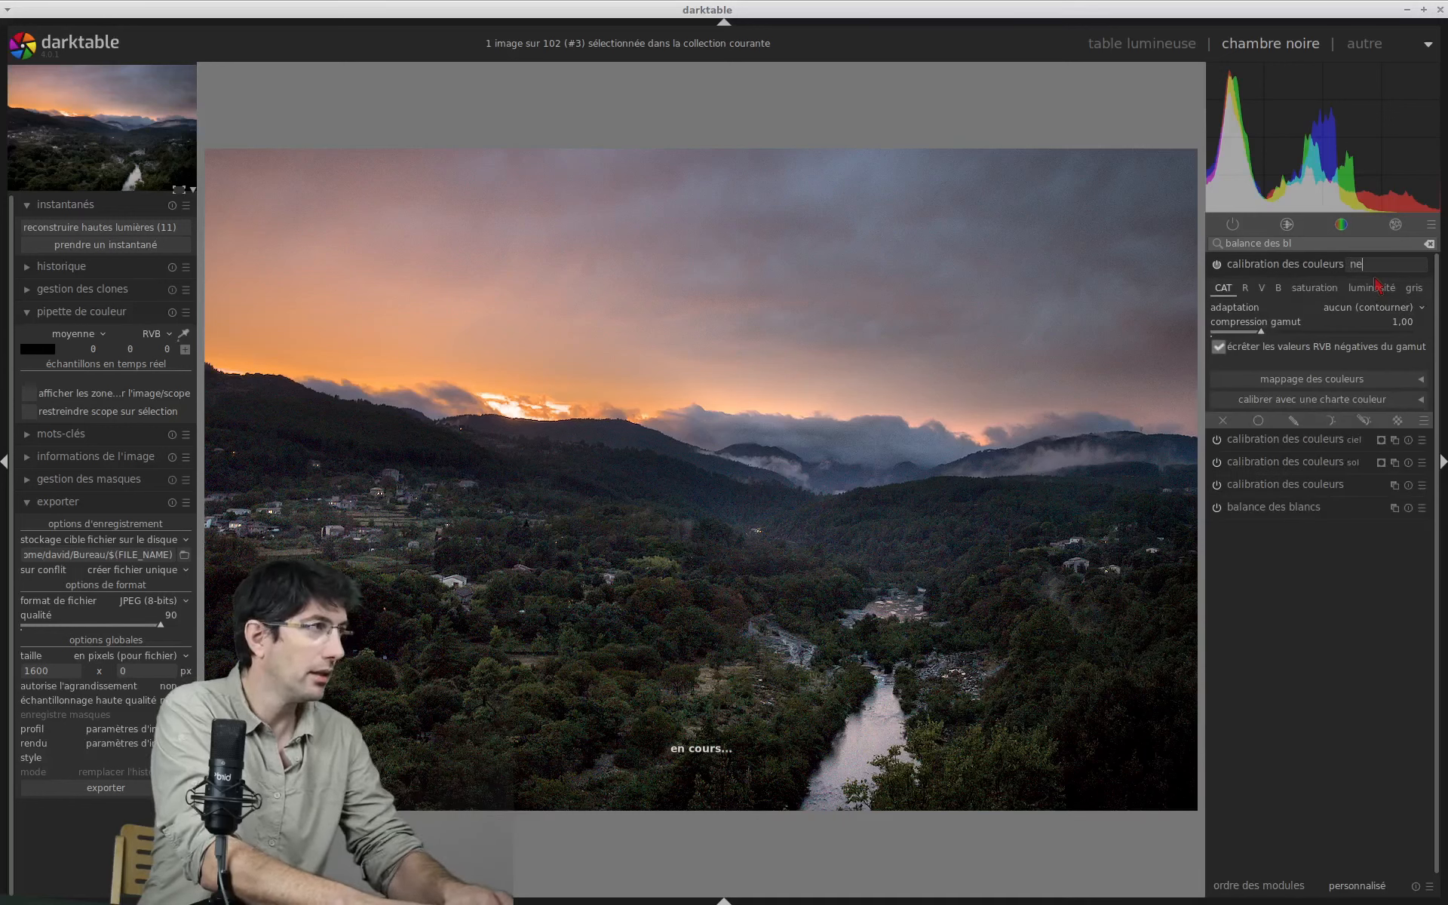
{"action": "type", "text": "utre"}
{"action": "type", "text": " ciel"}
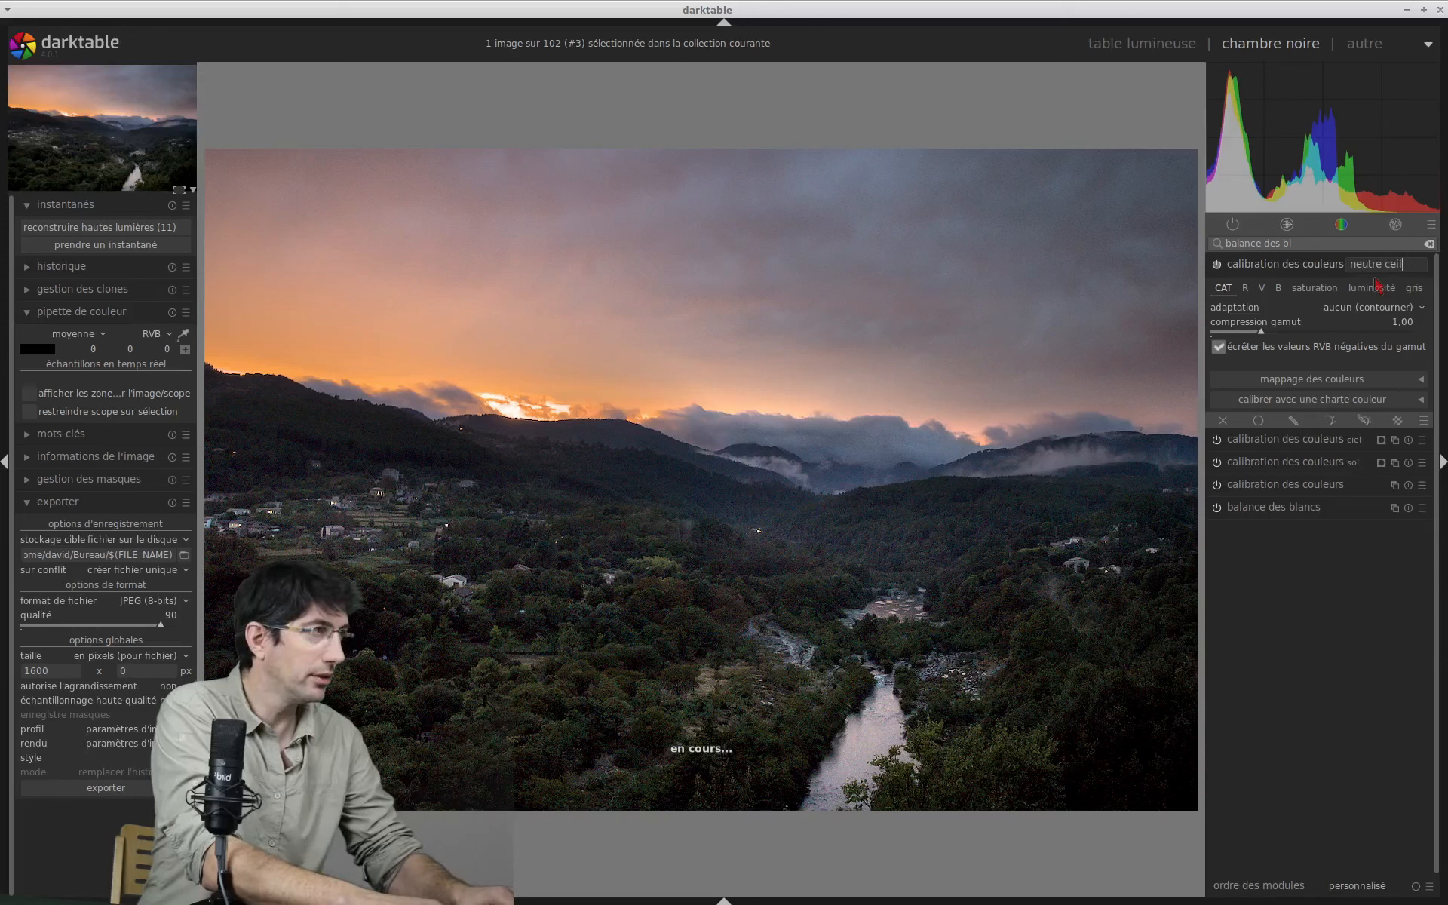
{"action": "key", "text": "BackSpace"}
{"action": "key", "text": "BackSpace"}
{"action": "key", "text": "BackSpace"}
{"action": "type", "text": "i"}
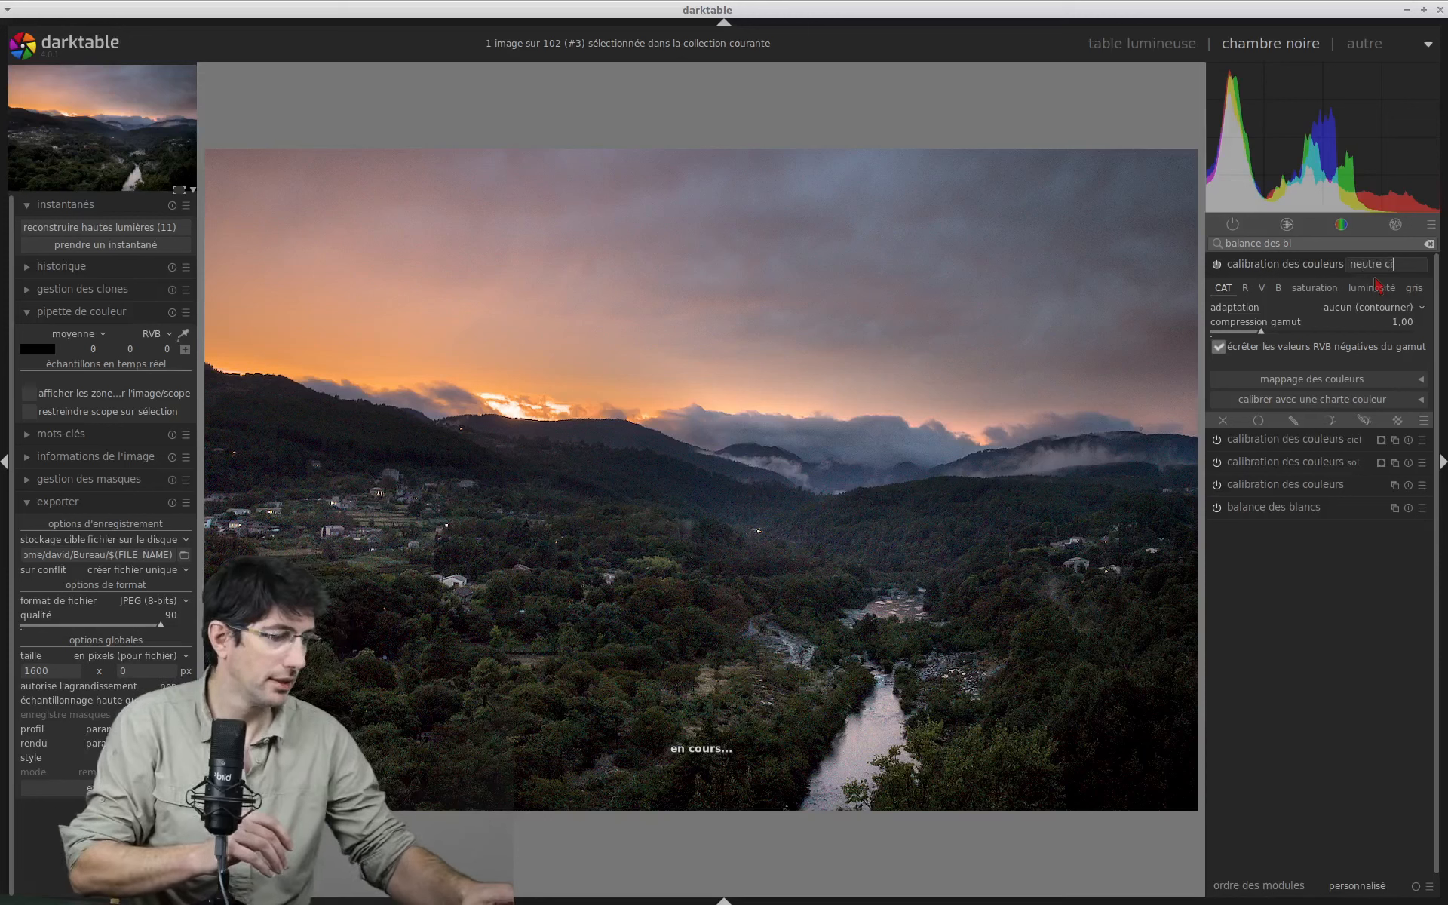
{"action": "type", "text": "el"}
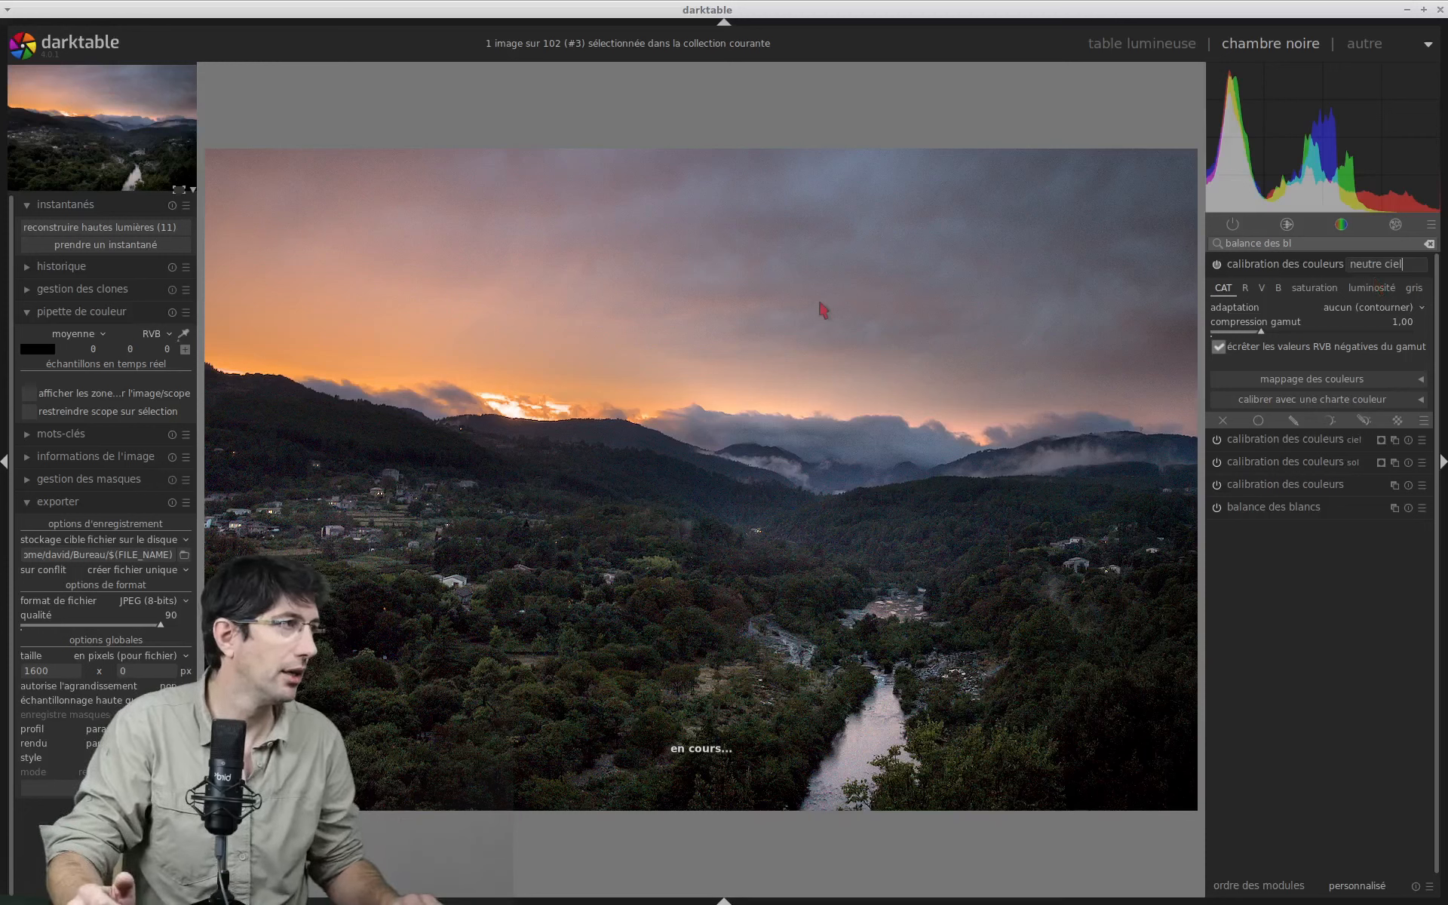
{"action": "key", "text": "Return"}
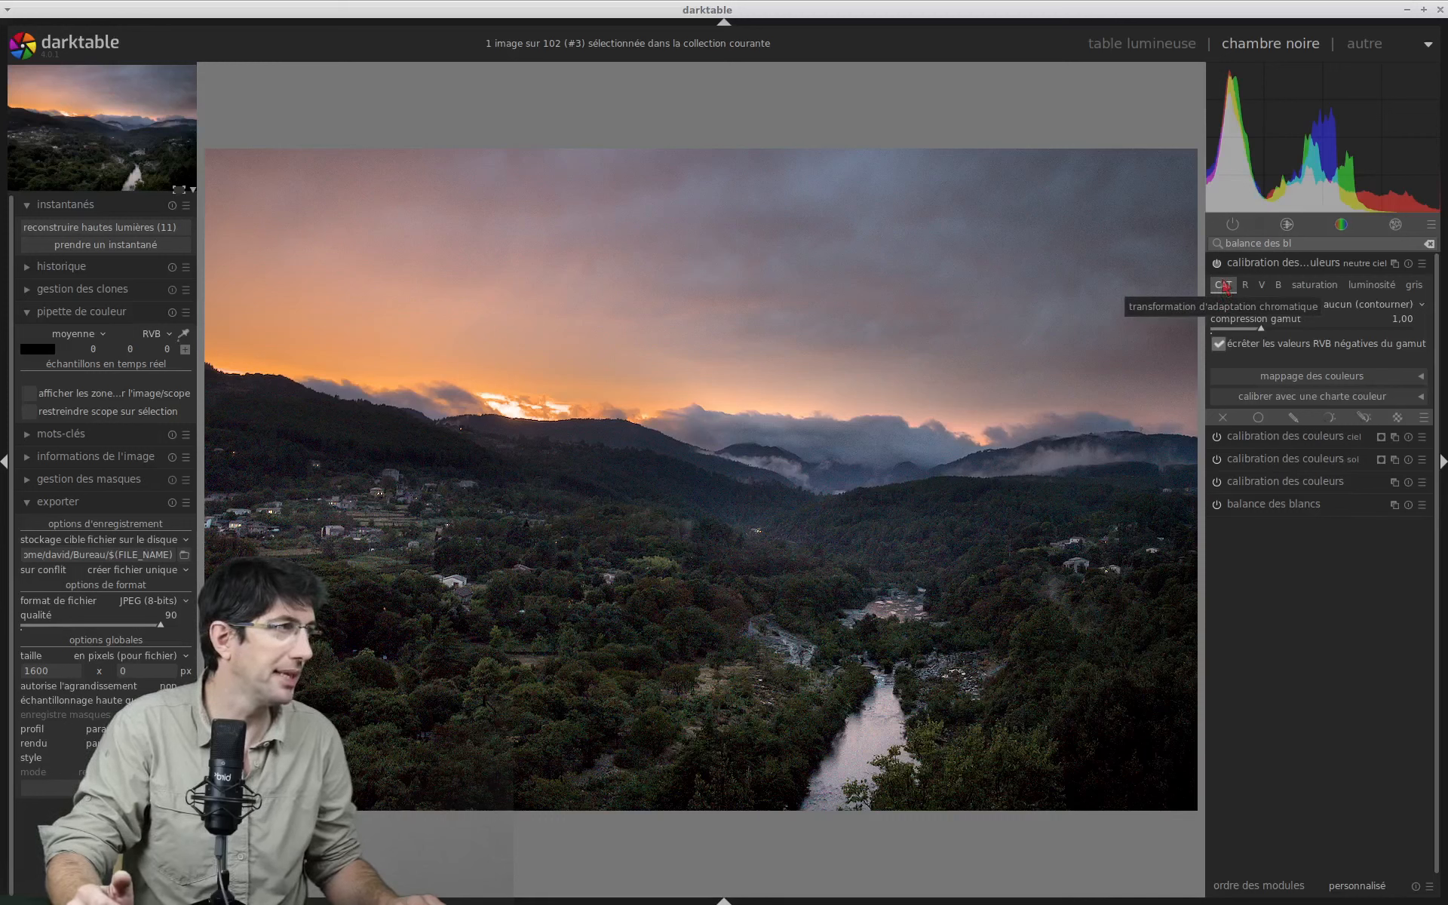
Set the adaptation to CAT16 (CIECAM16) and sample the illuminant from a small area of grey-blue cloud and hills at the horizon
{"action": "left_click", "coordinate": [1365, 307]}
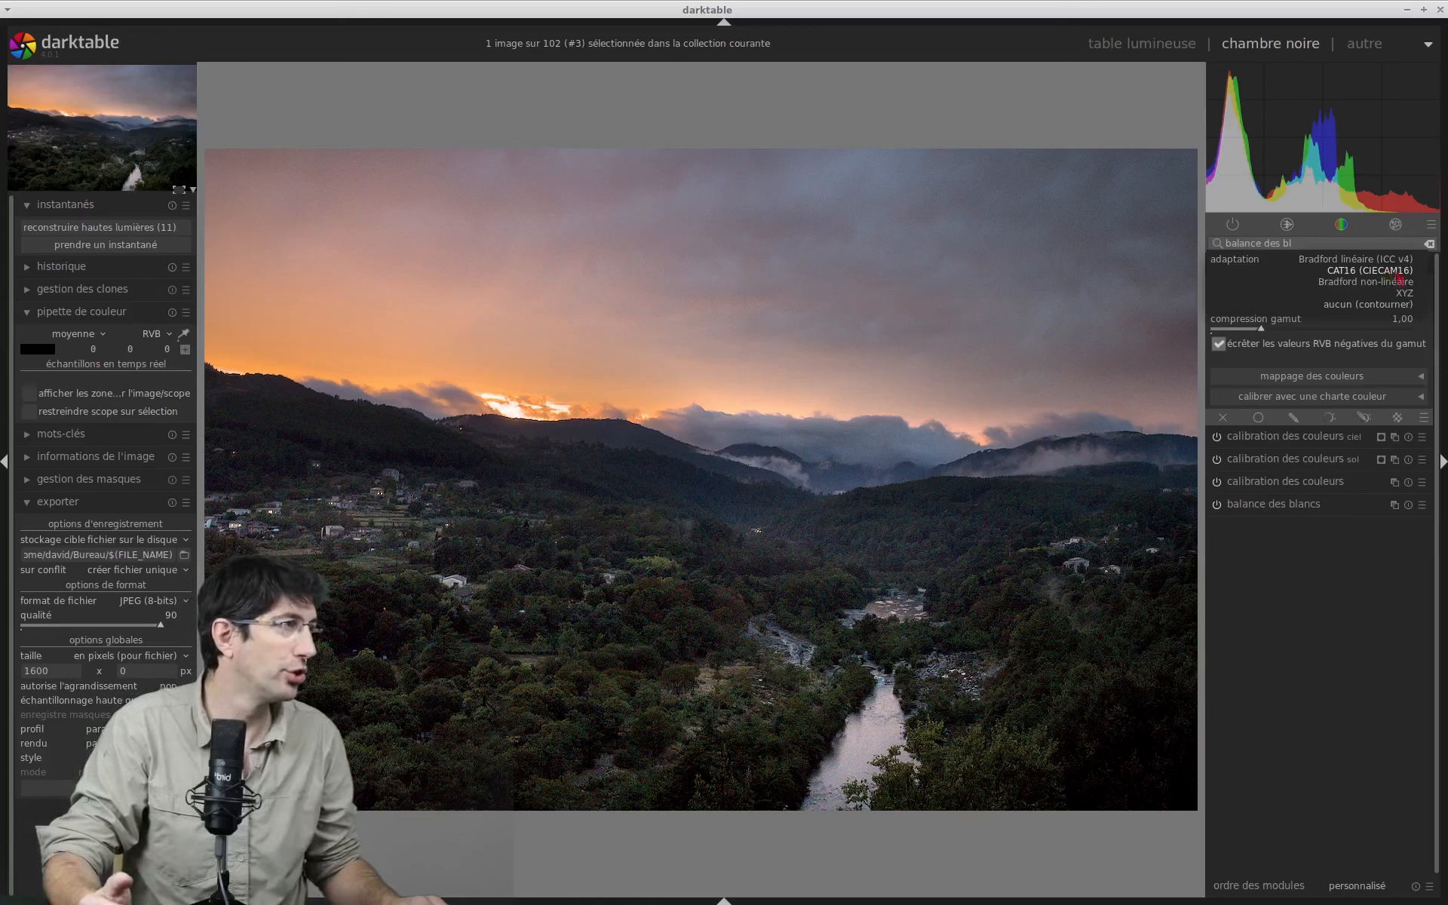
{"action": "left_click", "coordinate": [1387, 276]}
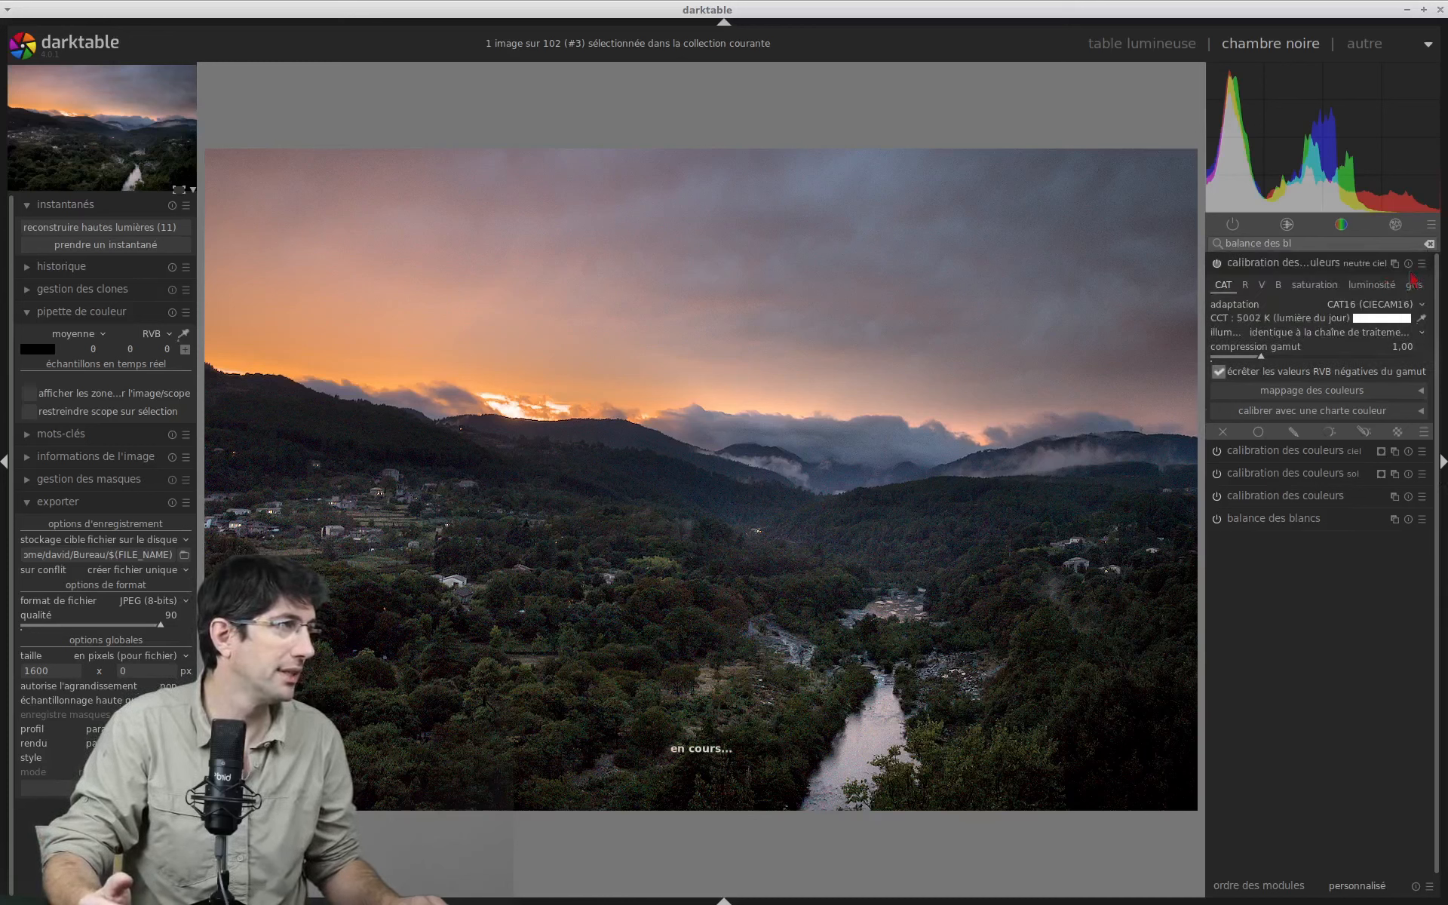
{"action": "left_click", "coordinate": [1422, 320]}
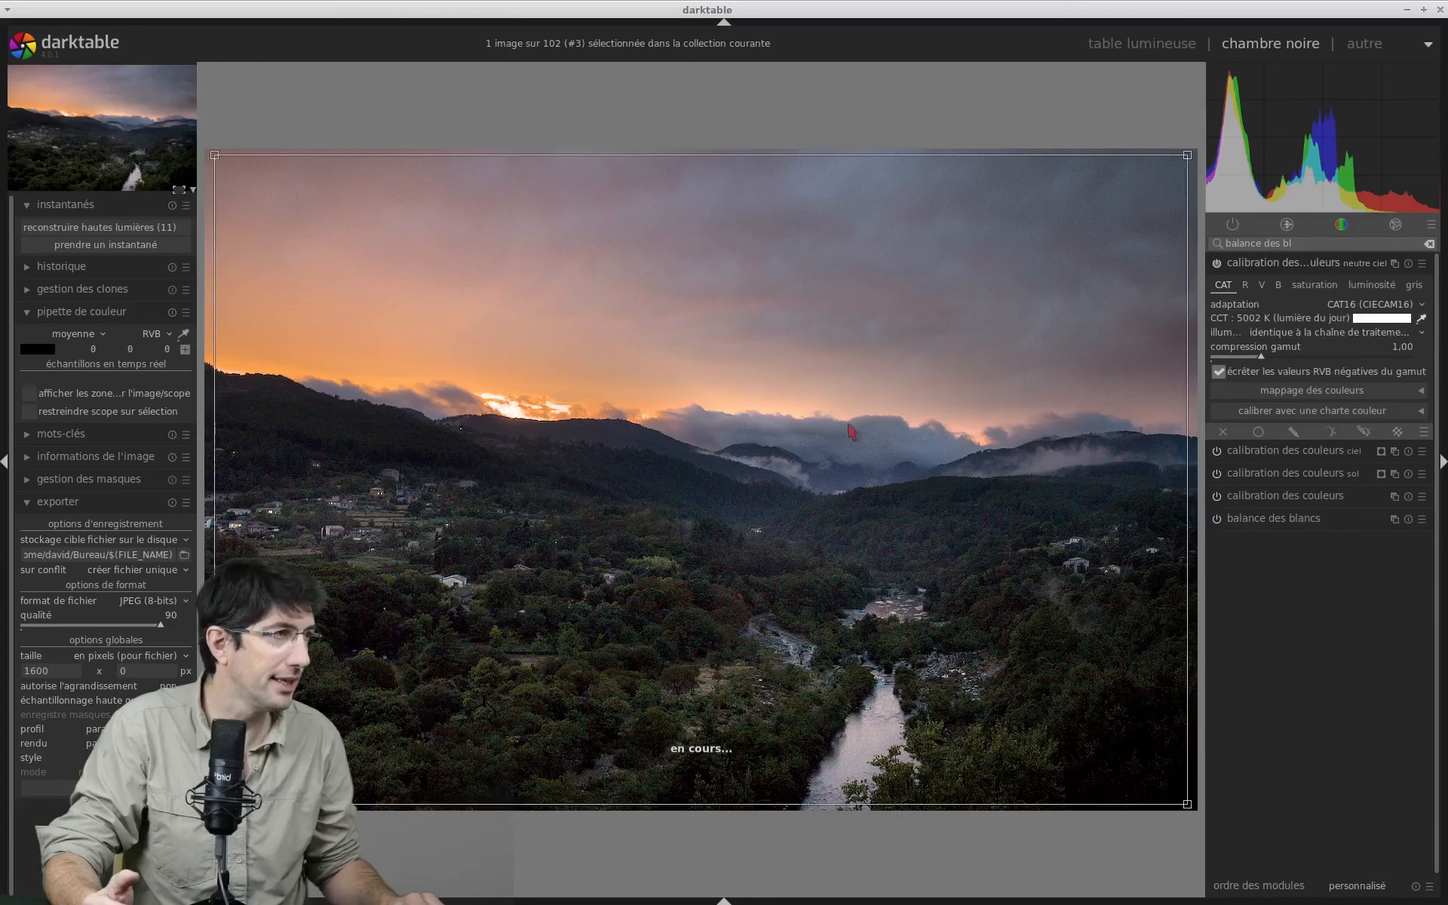
{"action": "left_click_drag", "start_coordinate": [850, 427], "coordinate": [876, 444]}
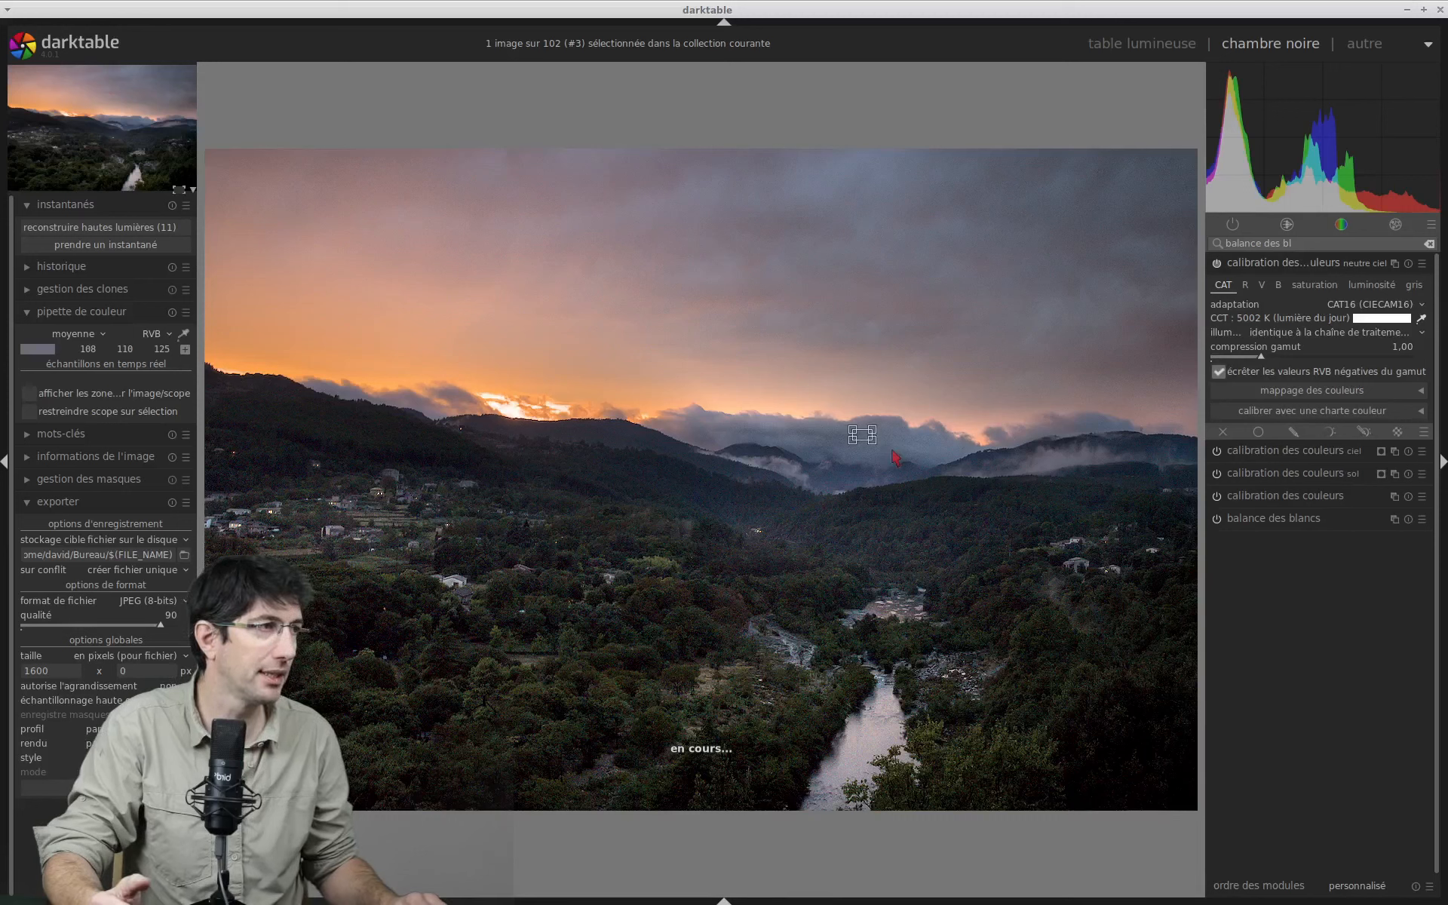
{"action": "left_click_drag", "start_coordinate": [853, 429], "coordinate": [893, 451]}
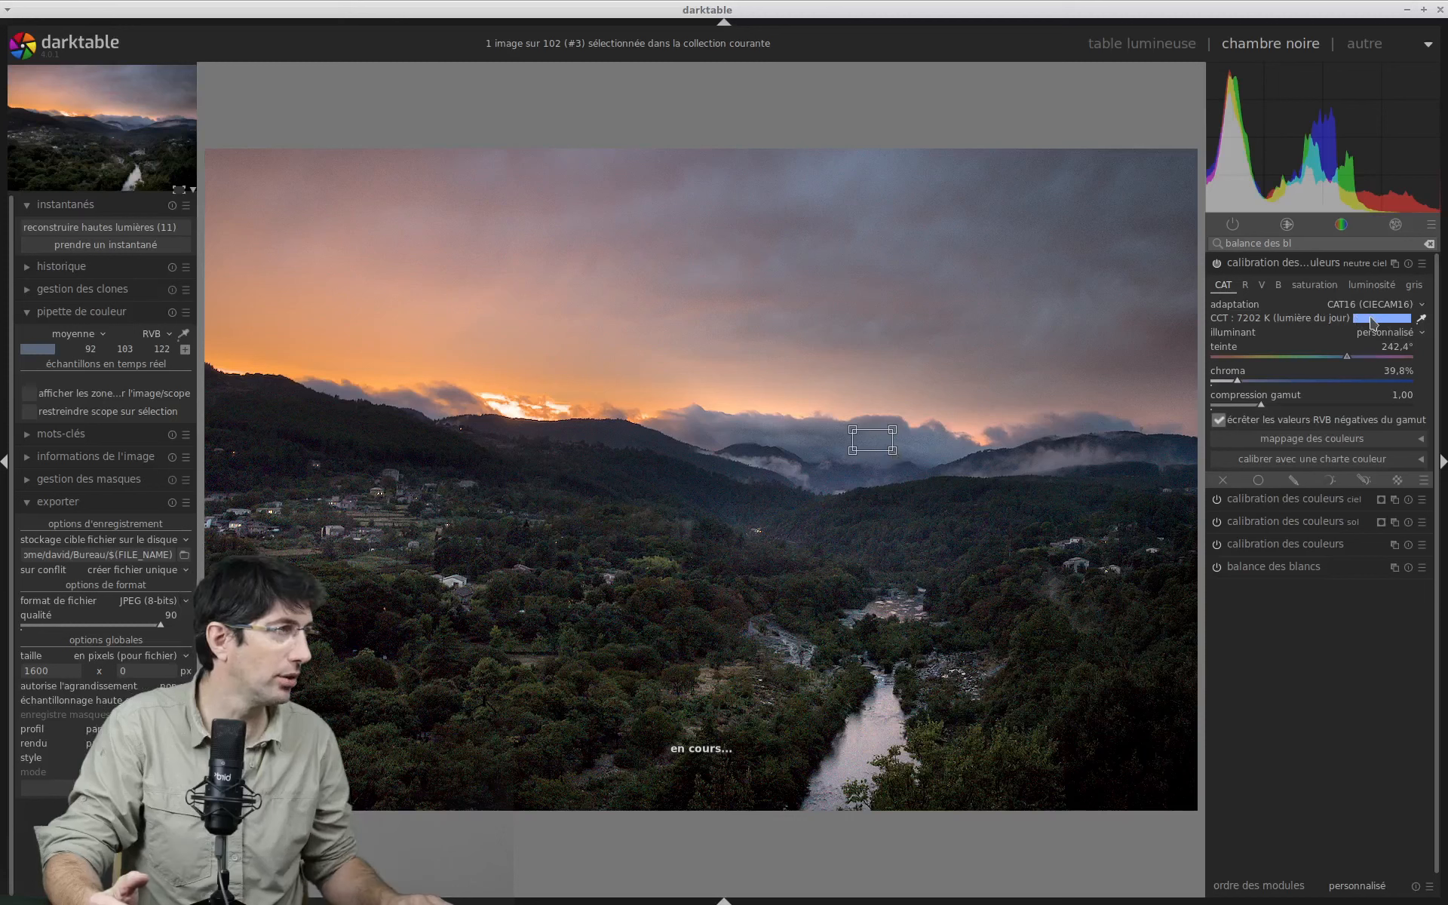
{"action": "scroll", "coordinate": [1372, 322], "scroll_direction": "up", "scroll_amount": 3}
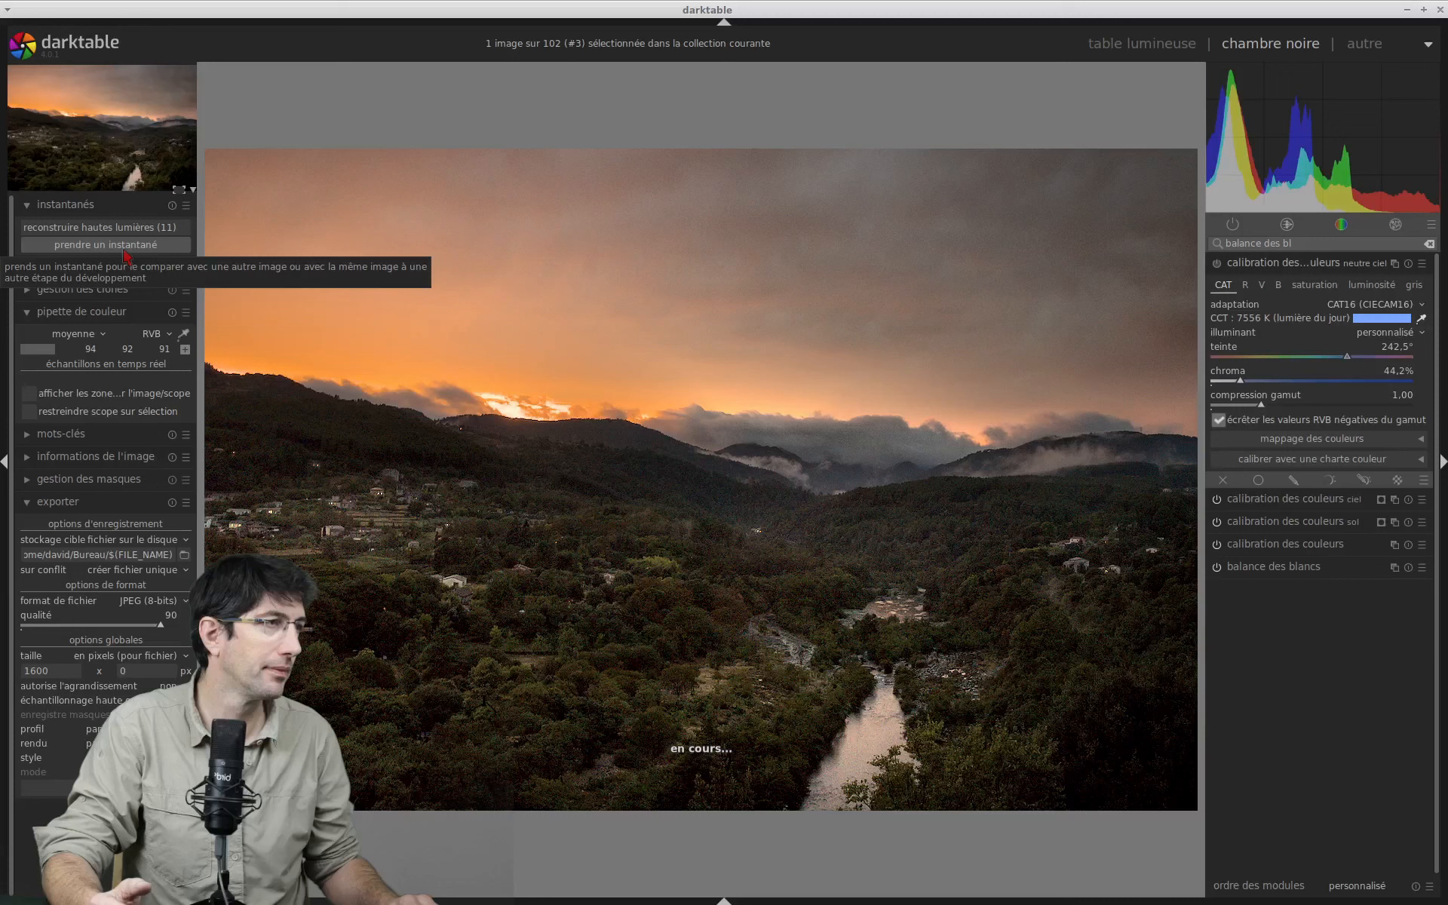
Take a snapshot without the neutre ciel correction, compare it with the current edit across the photo, and end the comparison
{"action": "left_click", "coordinate": [126, 252]}
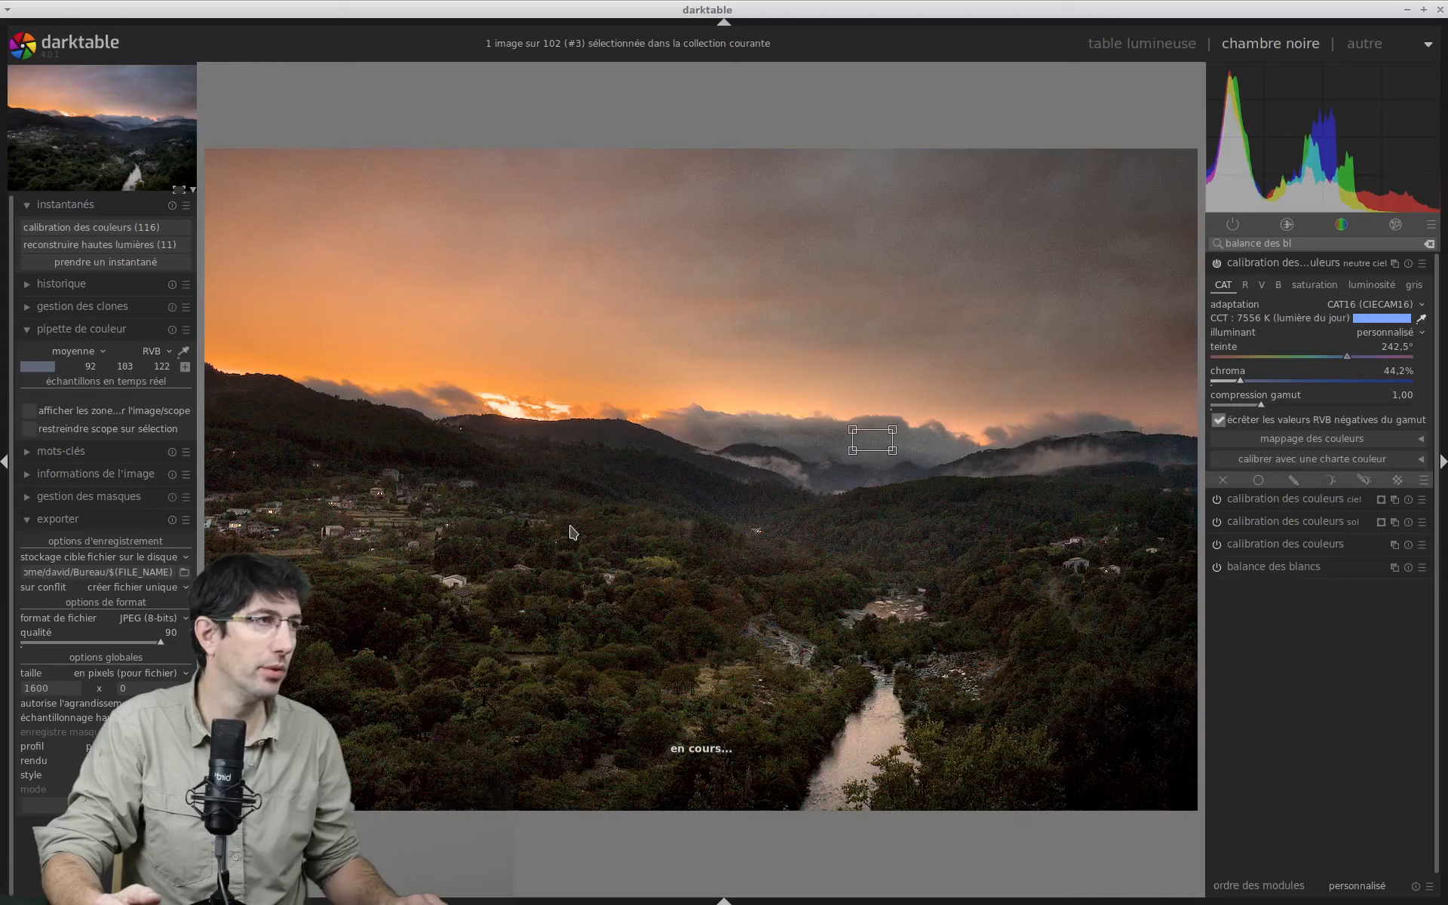
{"action": "left_click", "coordinate": [113, 227]}
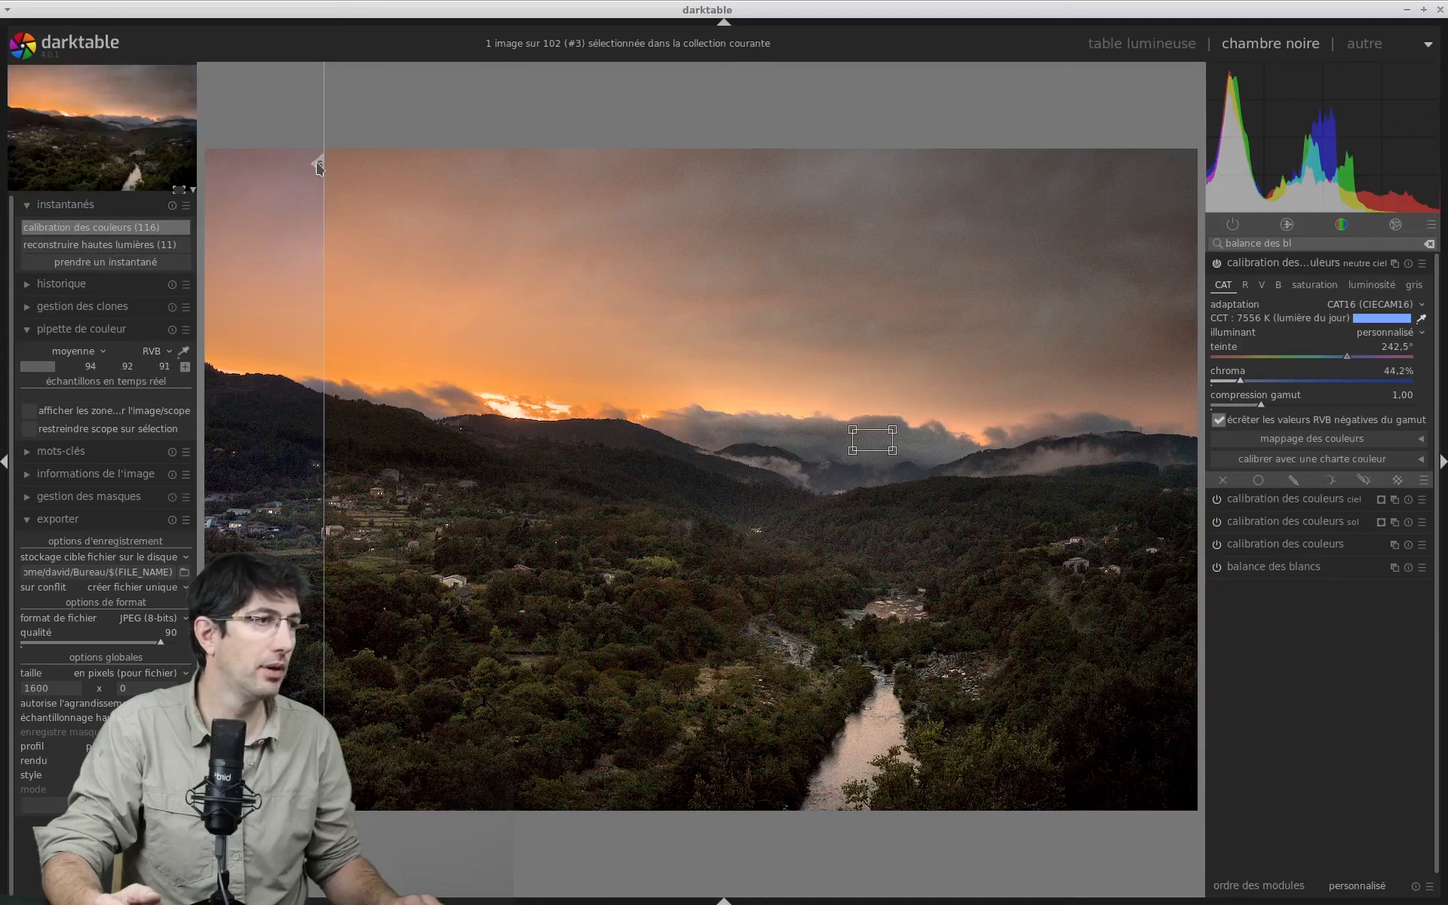
{"action": "left_click_drag", "start_coordinate": [315, 168], "coordinate": [1203, 224]}
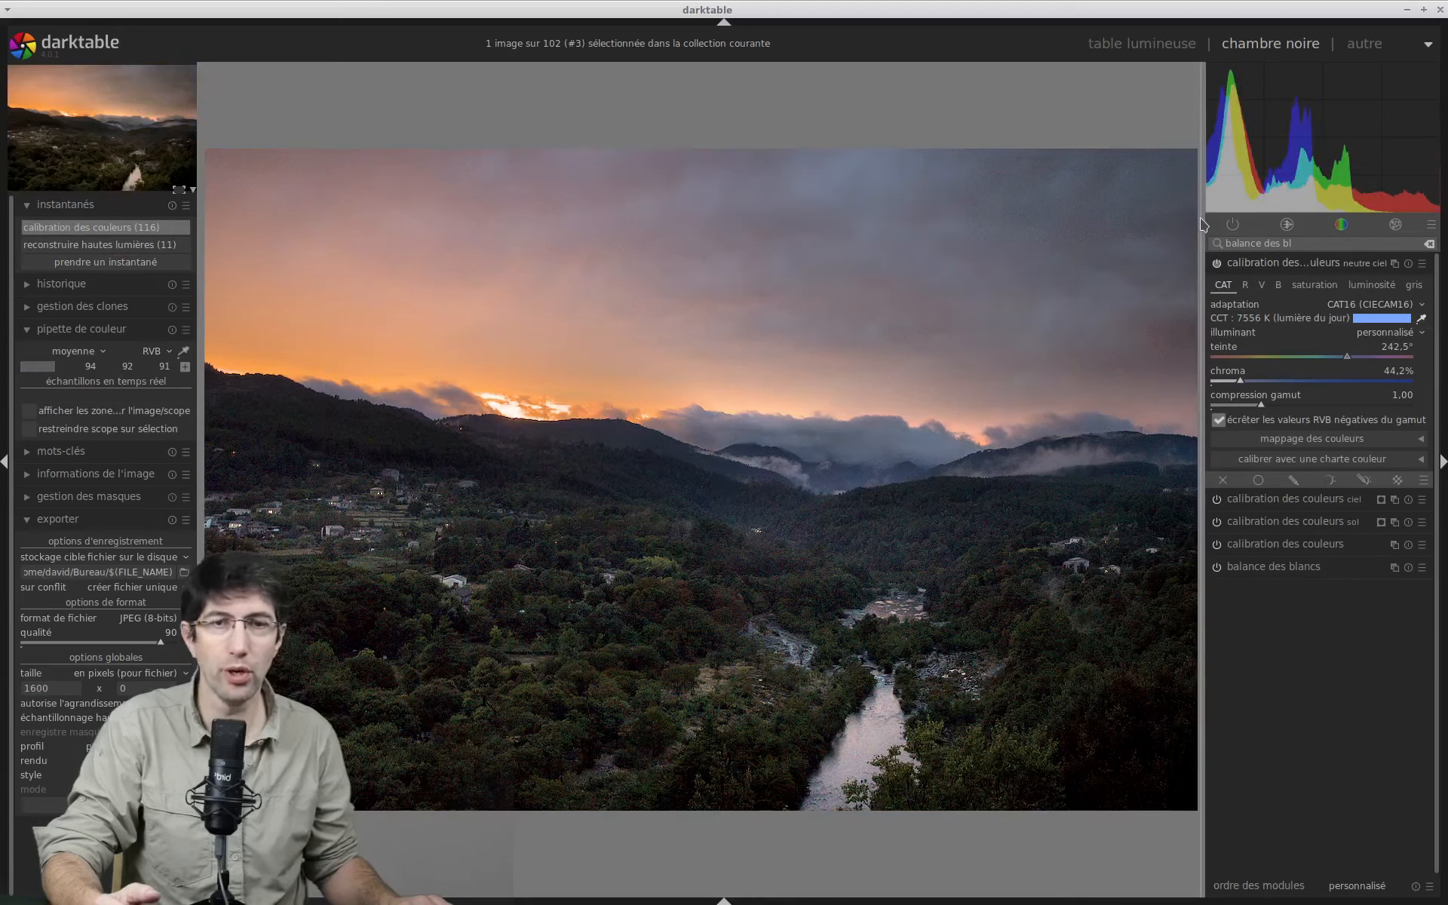
{"action": "left_click_drag", "start_coordinate": [1195, 227], "coordinate": [615, 275]}
{"action": "left_click_drag", "start_coordinate": [711, 278], "coordinate": [349, 296]}
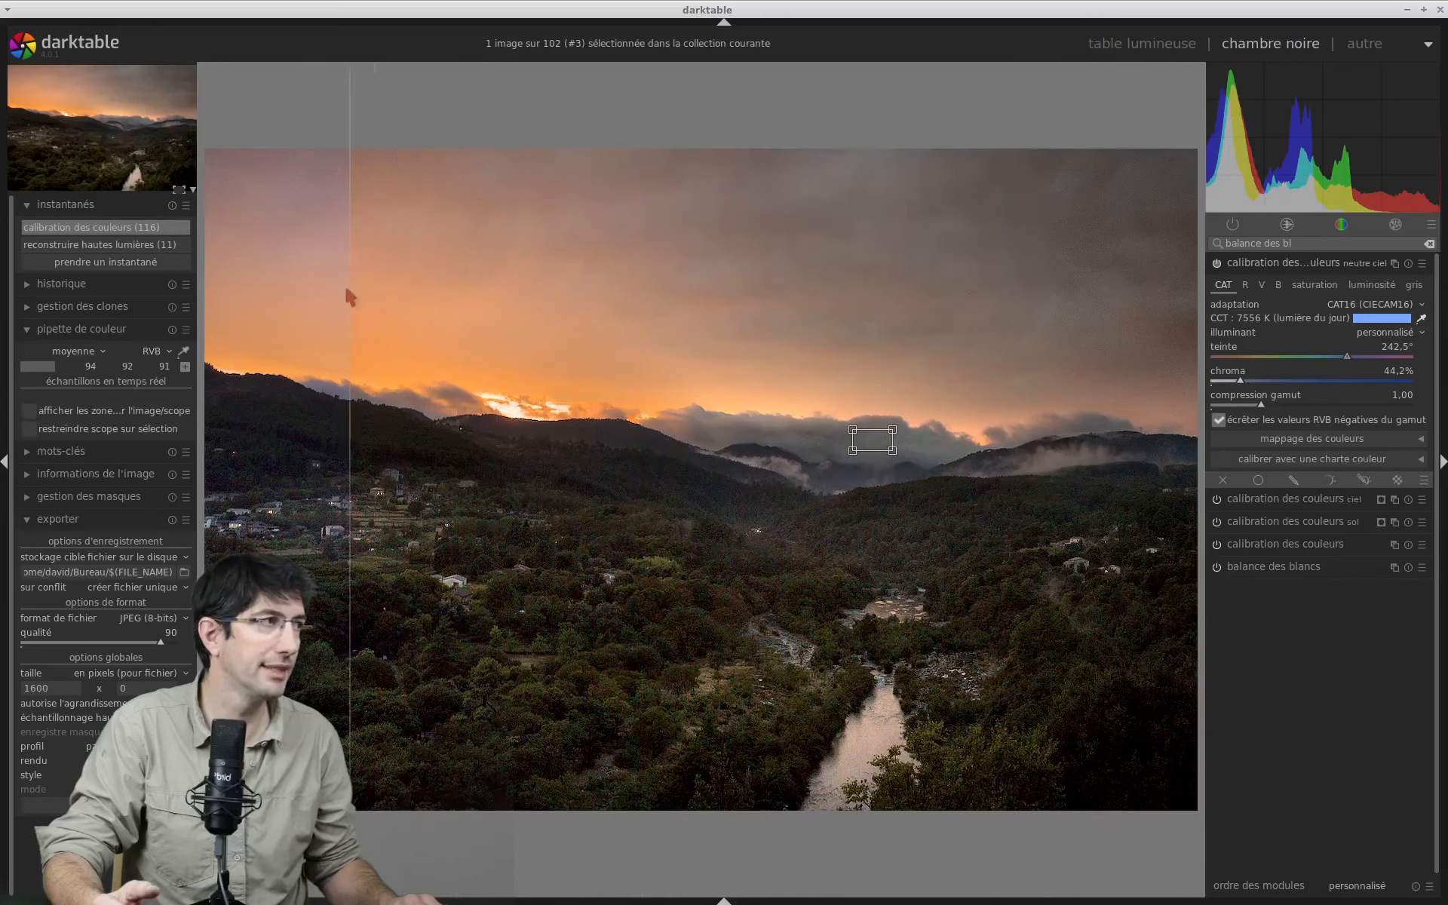
{"action": "left_click", "coordinate": [155, 230]}
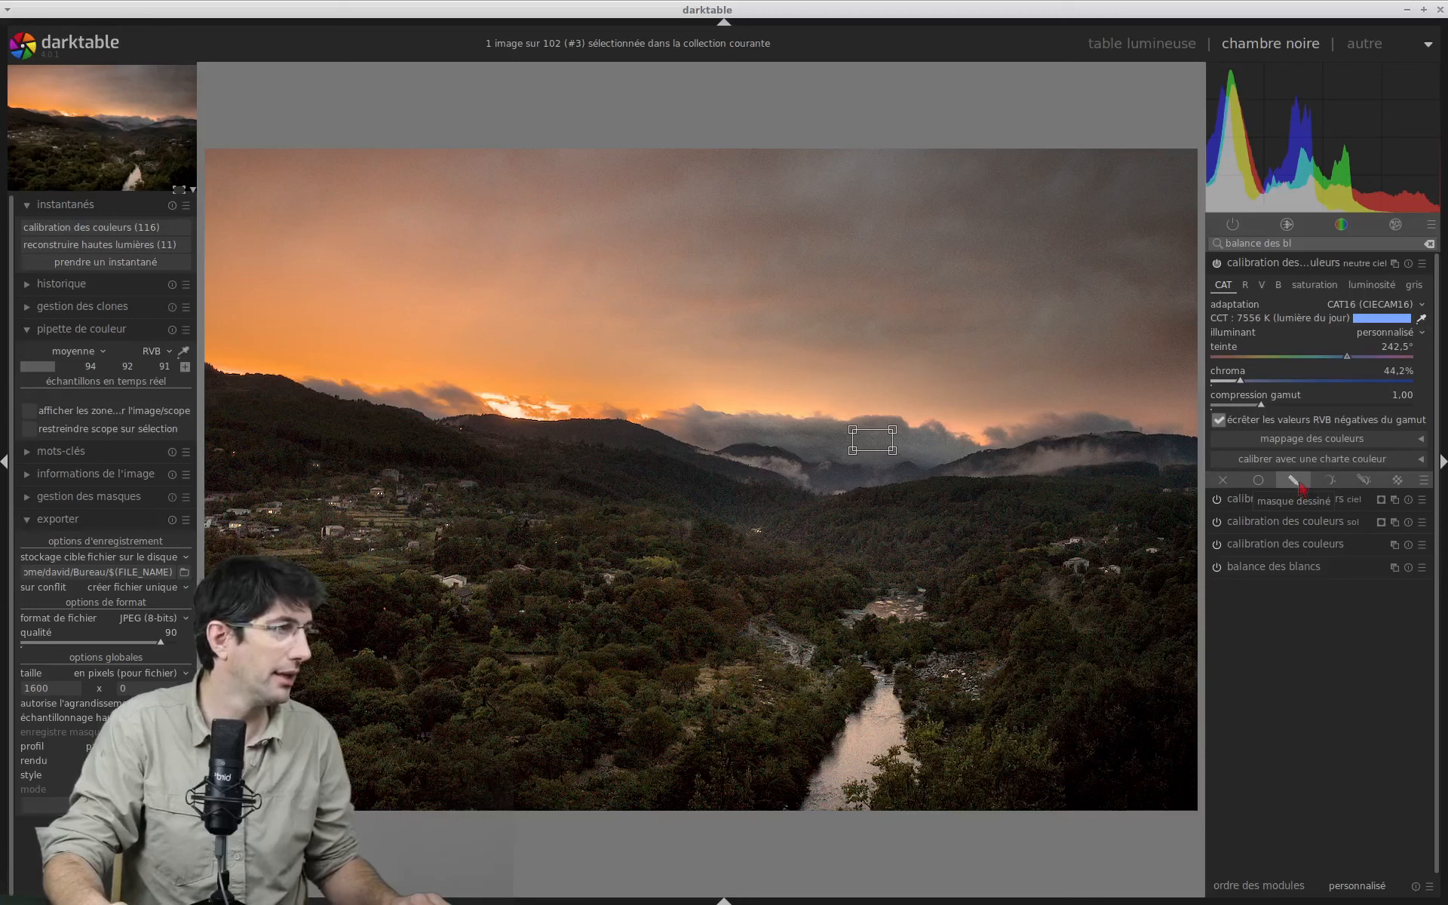
Add a drawn path mask to neutre ciel that encloses the sky, following the mountain ridge and running outside the photo's edges
{"action": "left_click", "coordinate": [1299, 484]}
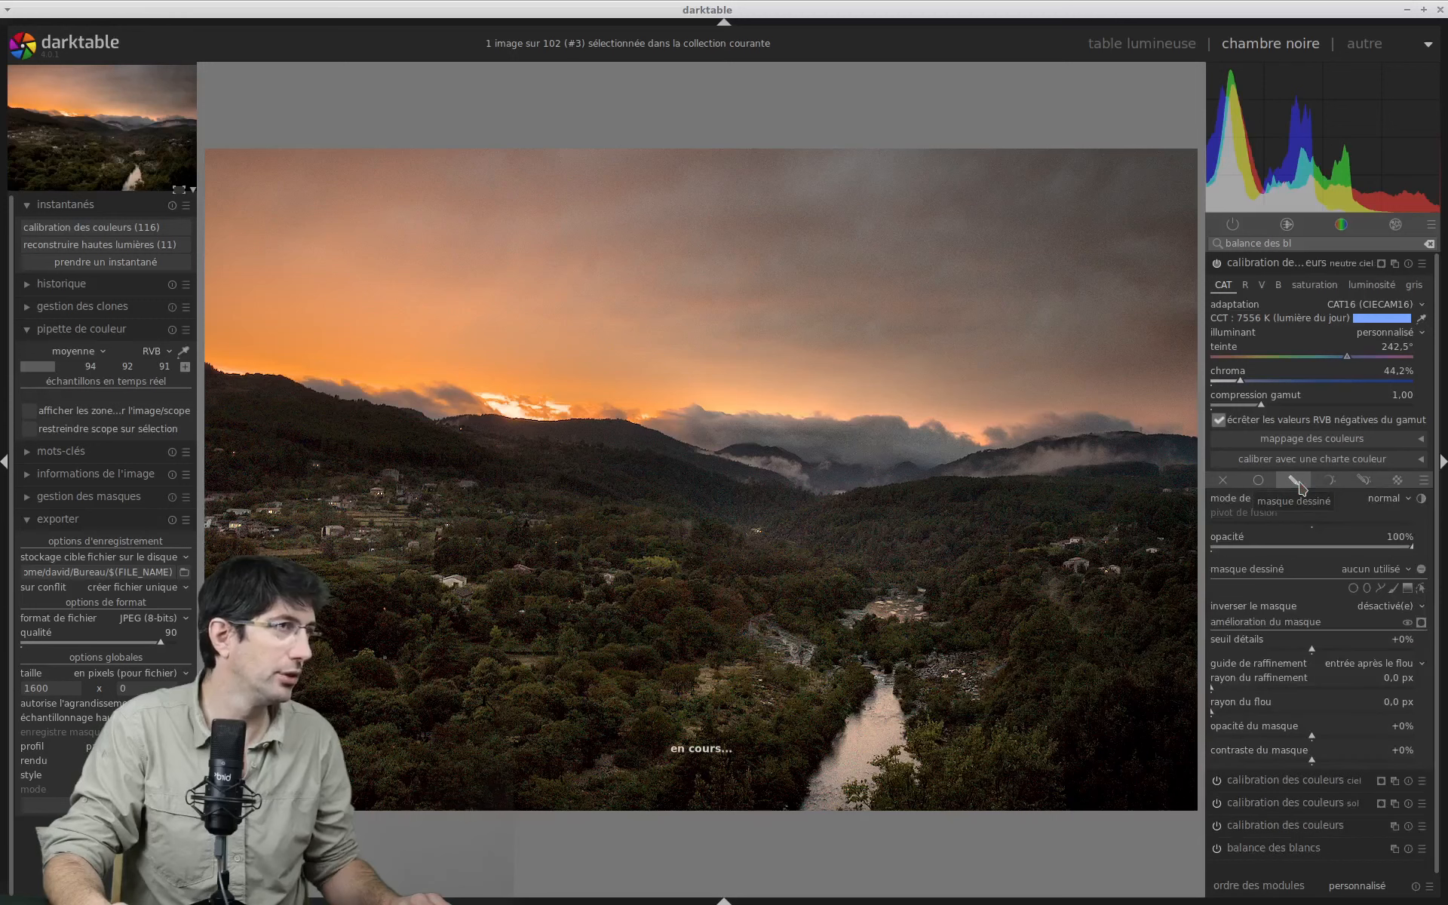
{"action": "left_click", "coordinate": [1381, 589]}
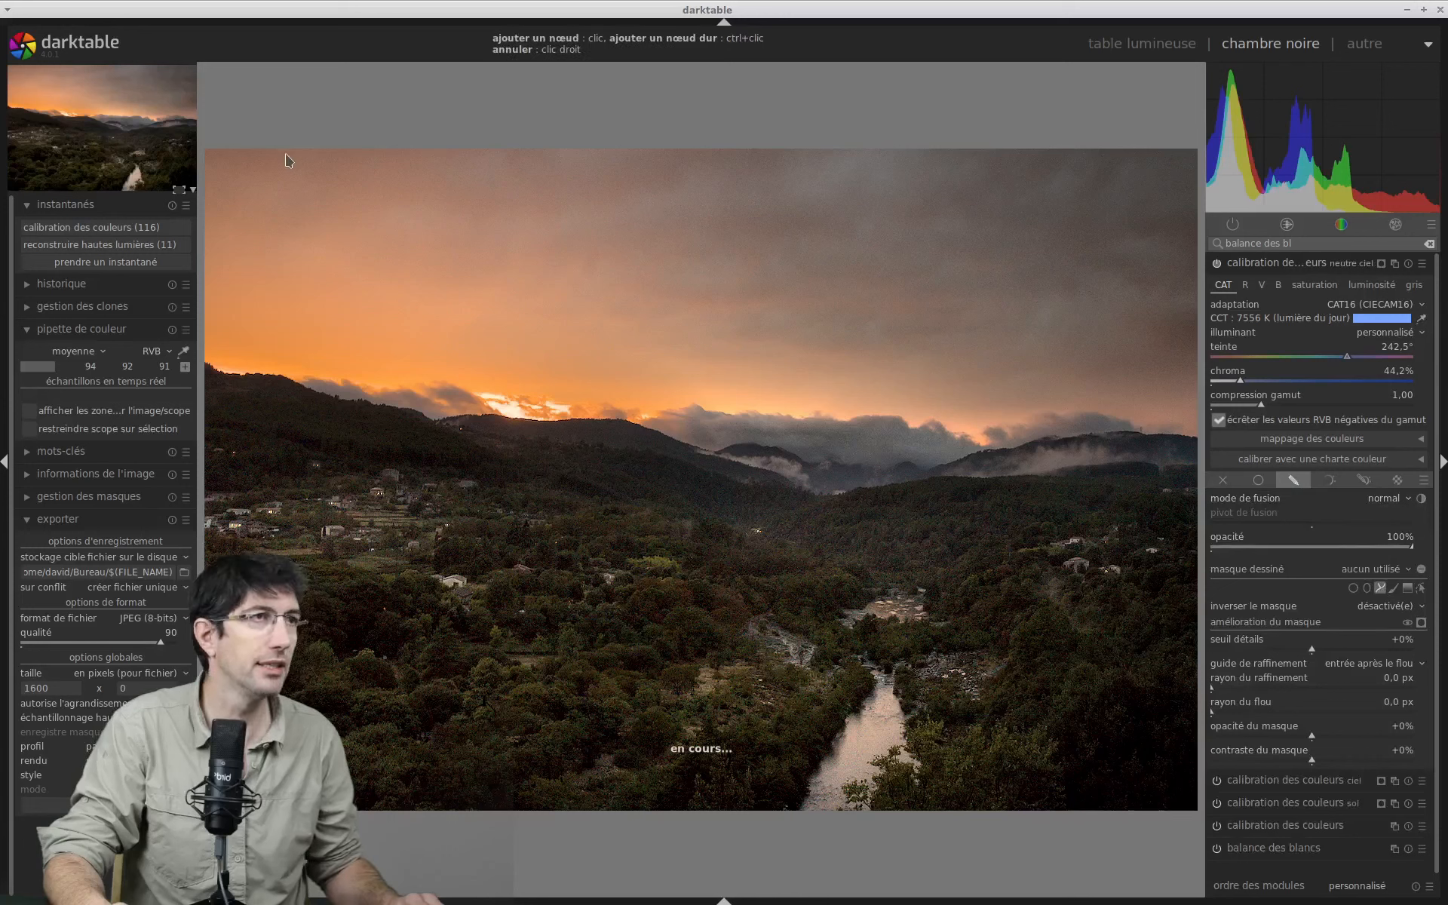
{"action": "left_click", "coordinate": [215, 136]}
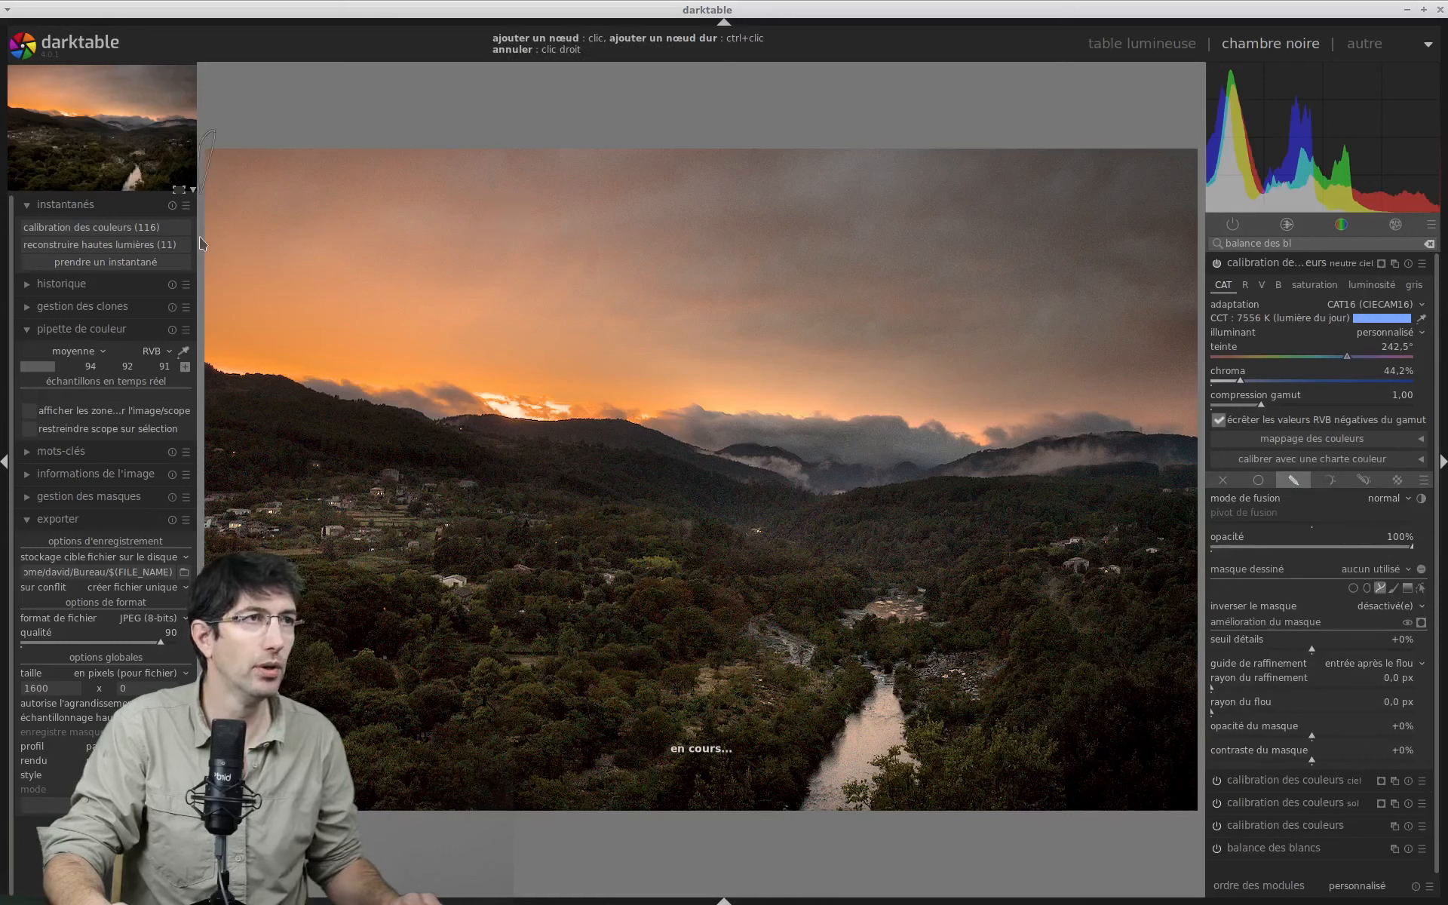
{"action": "left_click", "coordinate": [273, 394]}
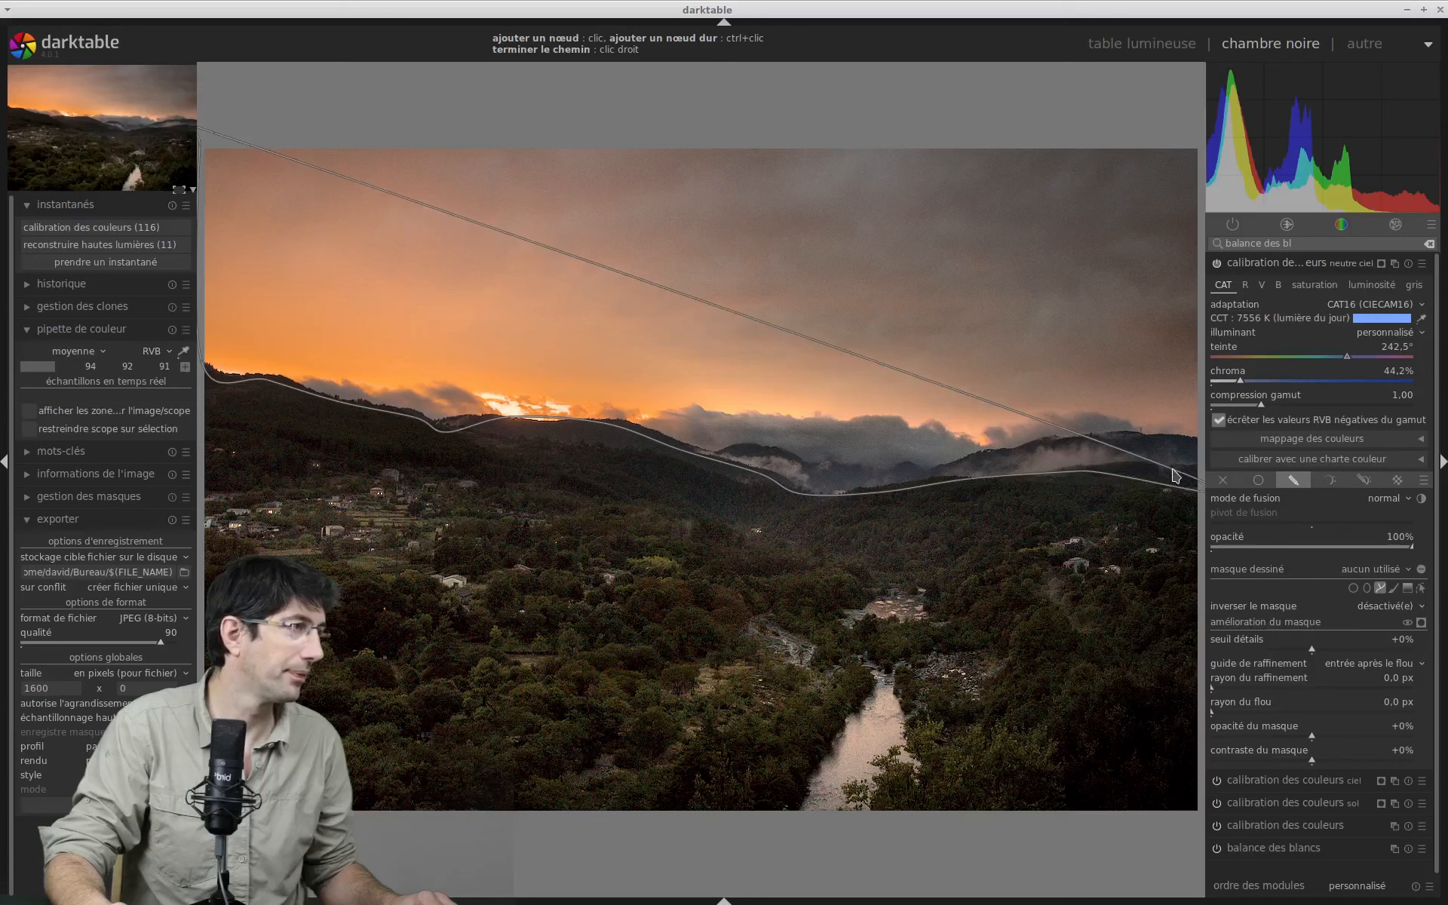
{"action": "left_click", "coordinate": [1205, 465]}
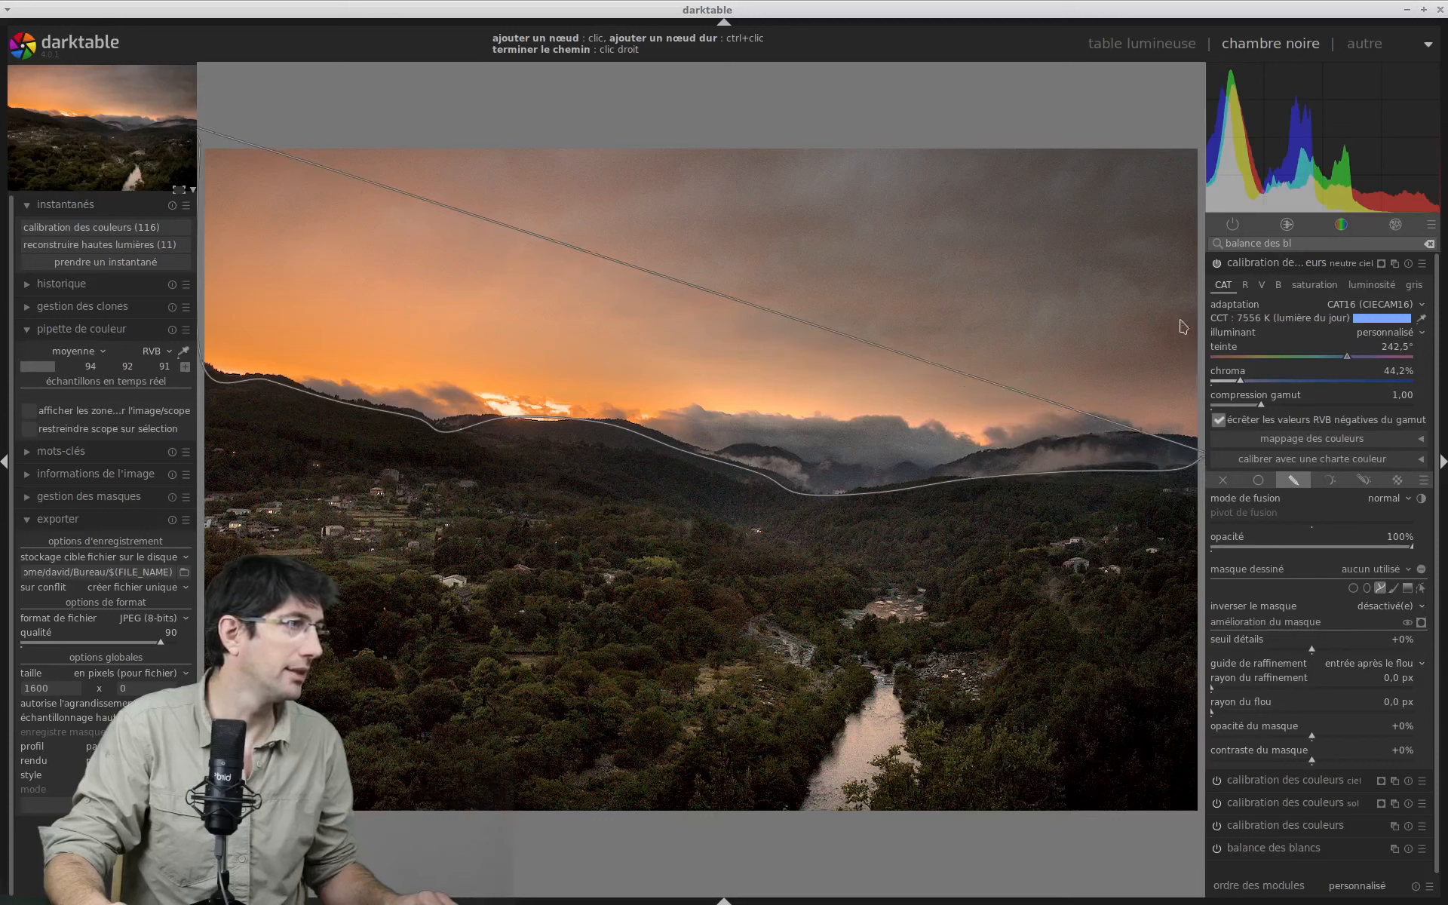
{"action": "left_click", "coordinate": [1192, 124]}
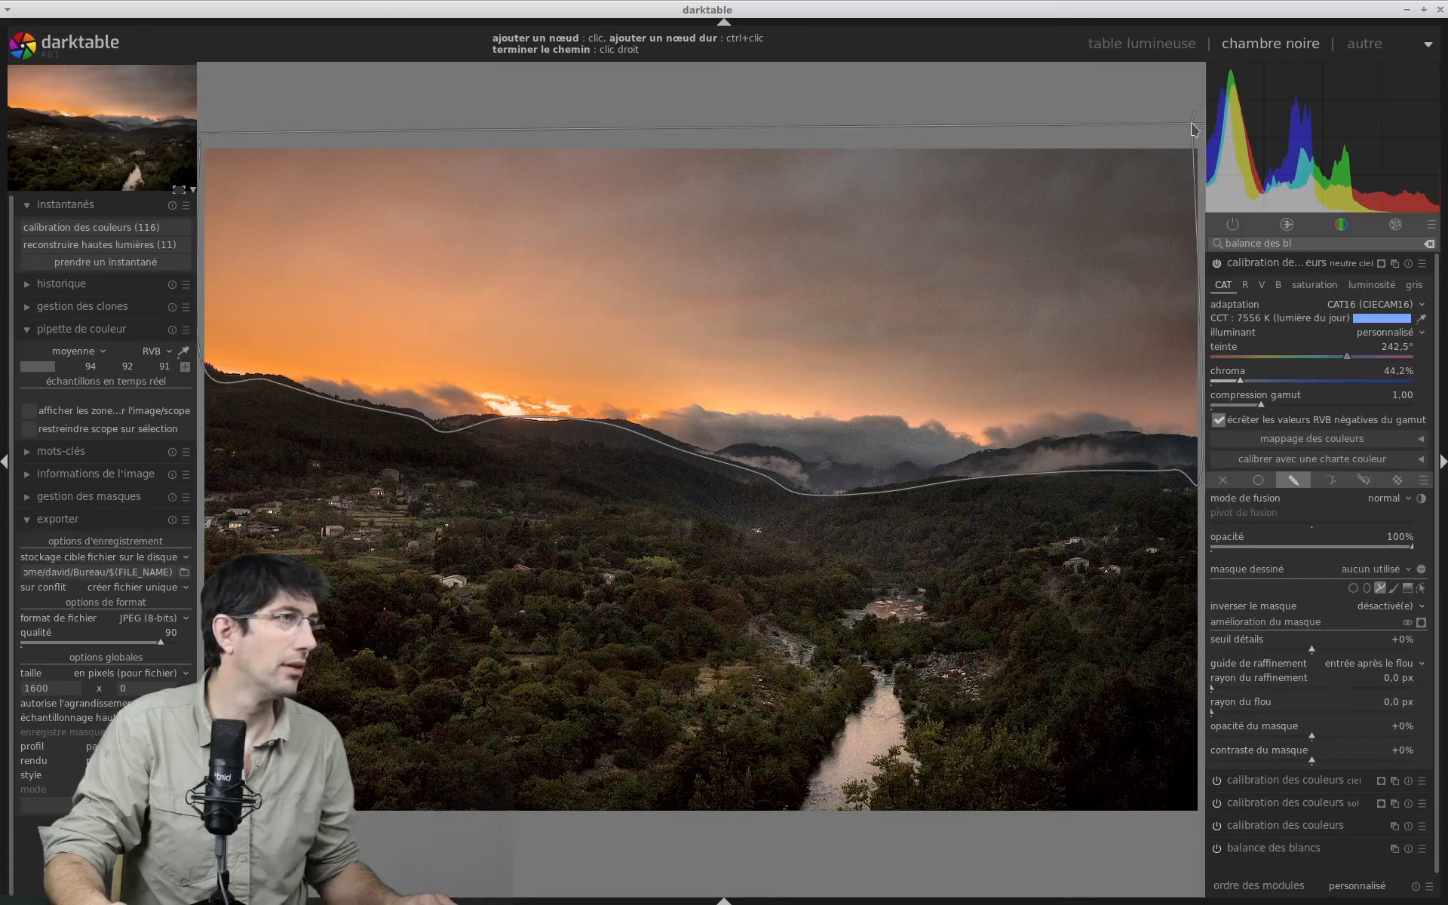
{"action": "right_click", "coordinate": [682, 101]}
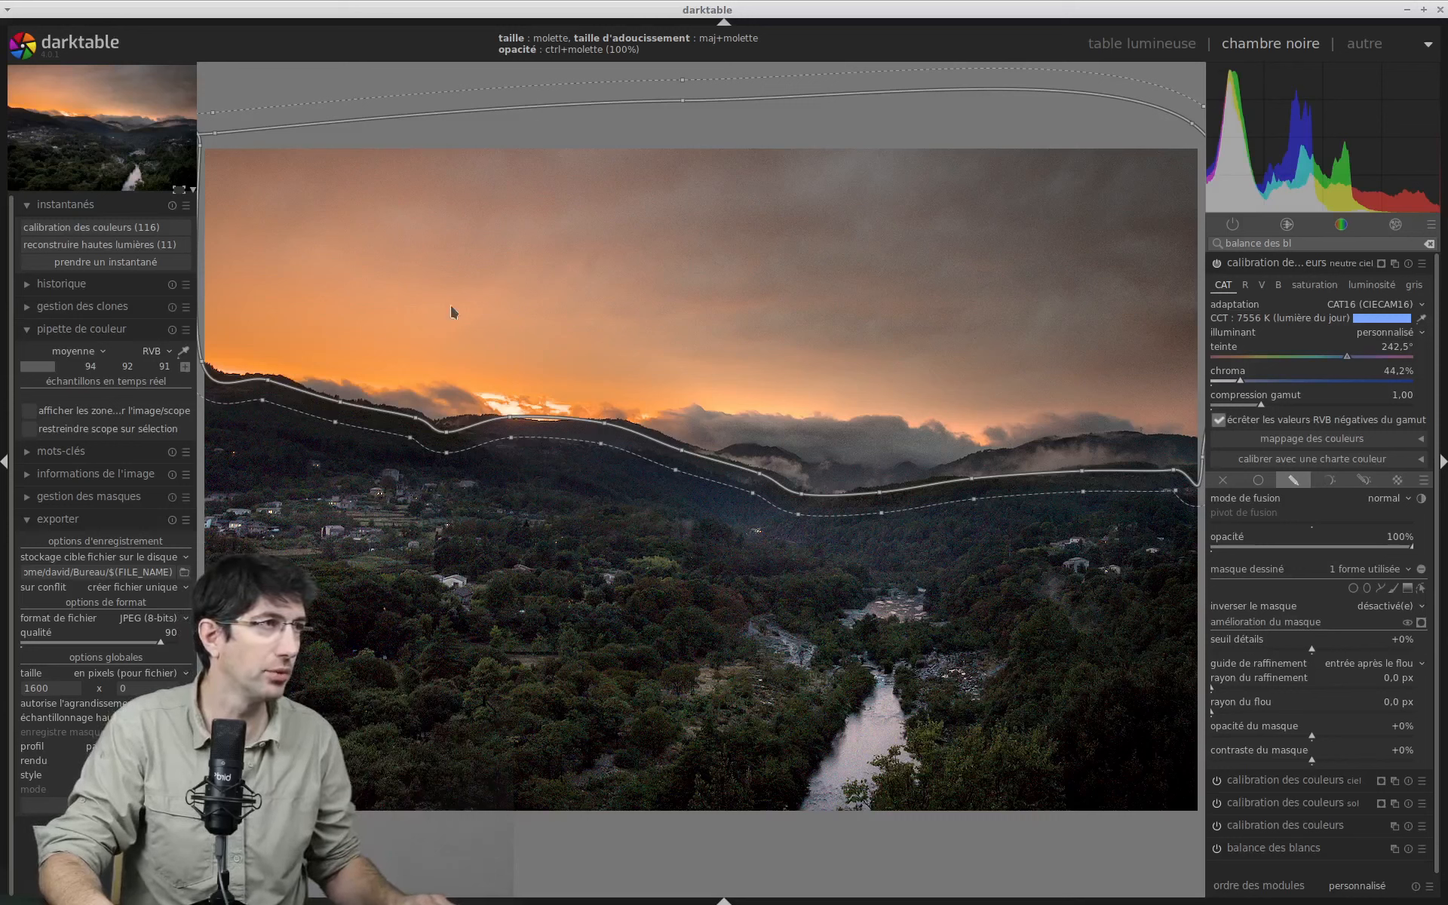
Collapse the neutre ciel module, create a new calibration des couleurs instance, and name it neutre sol
{"action": "left_click", "coordinate": [1282, 266]}
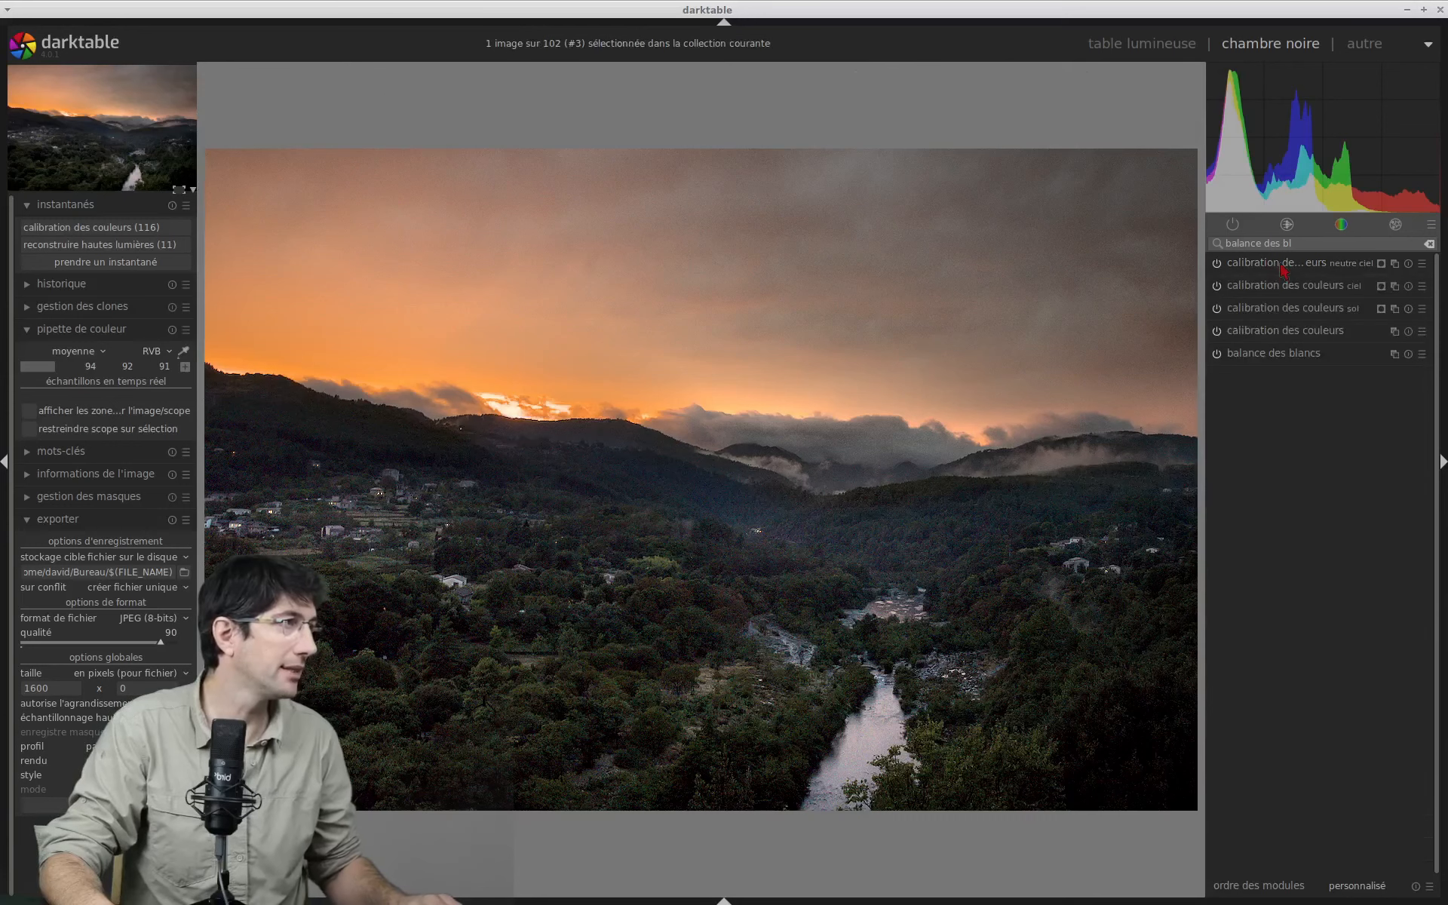
{"action": "left_click", "coordinate": [1396, 265]}
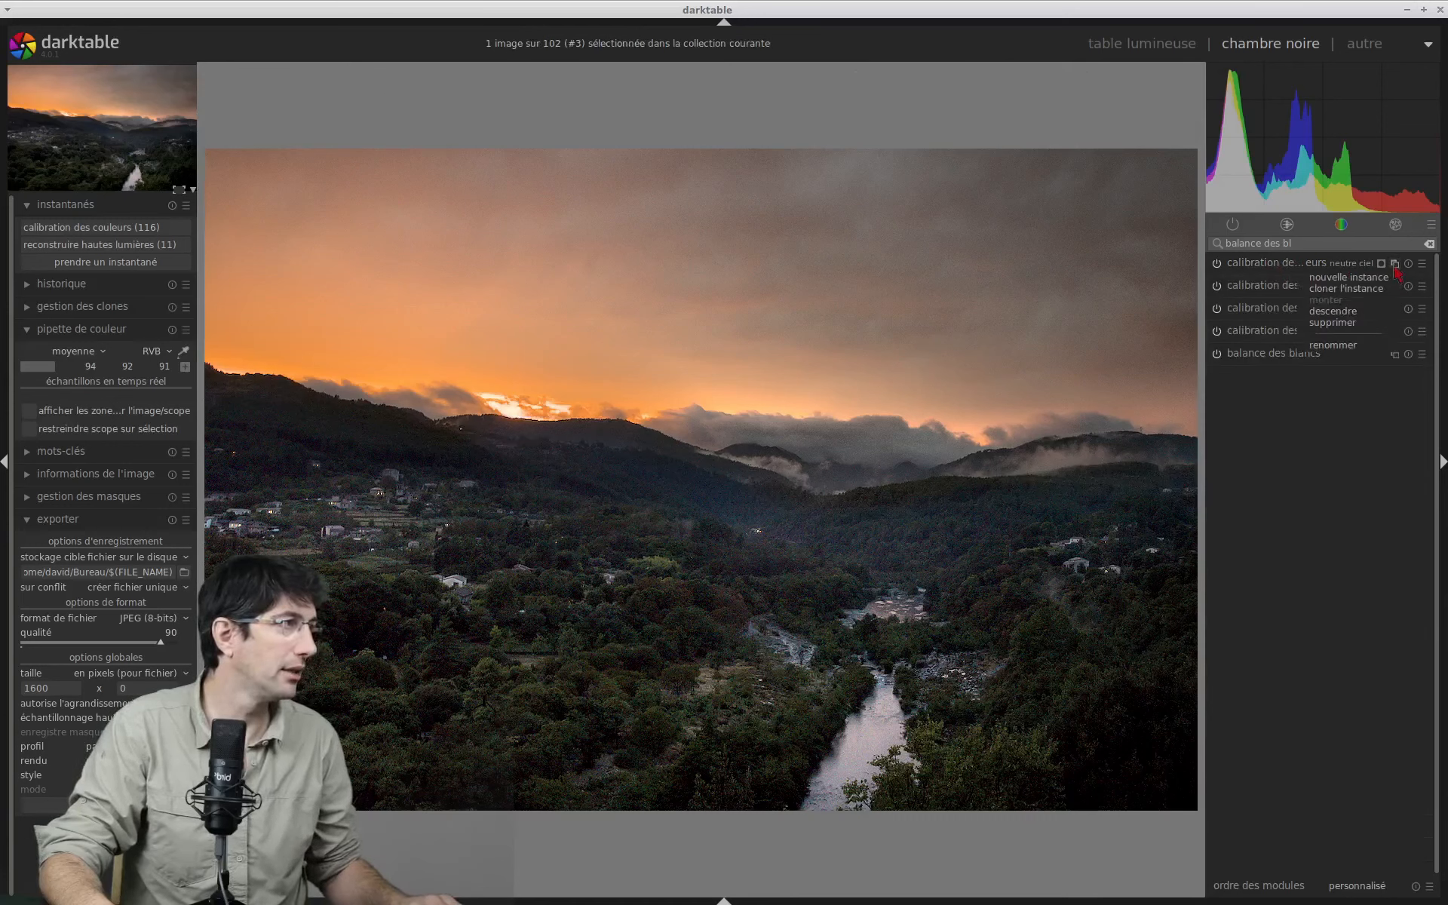
{"action": "left_click", "coordinate": [1374, 277]}
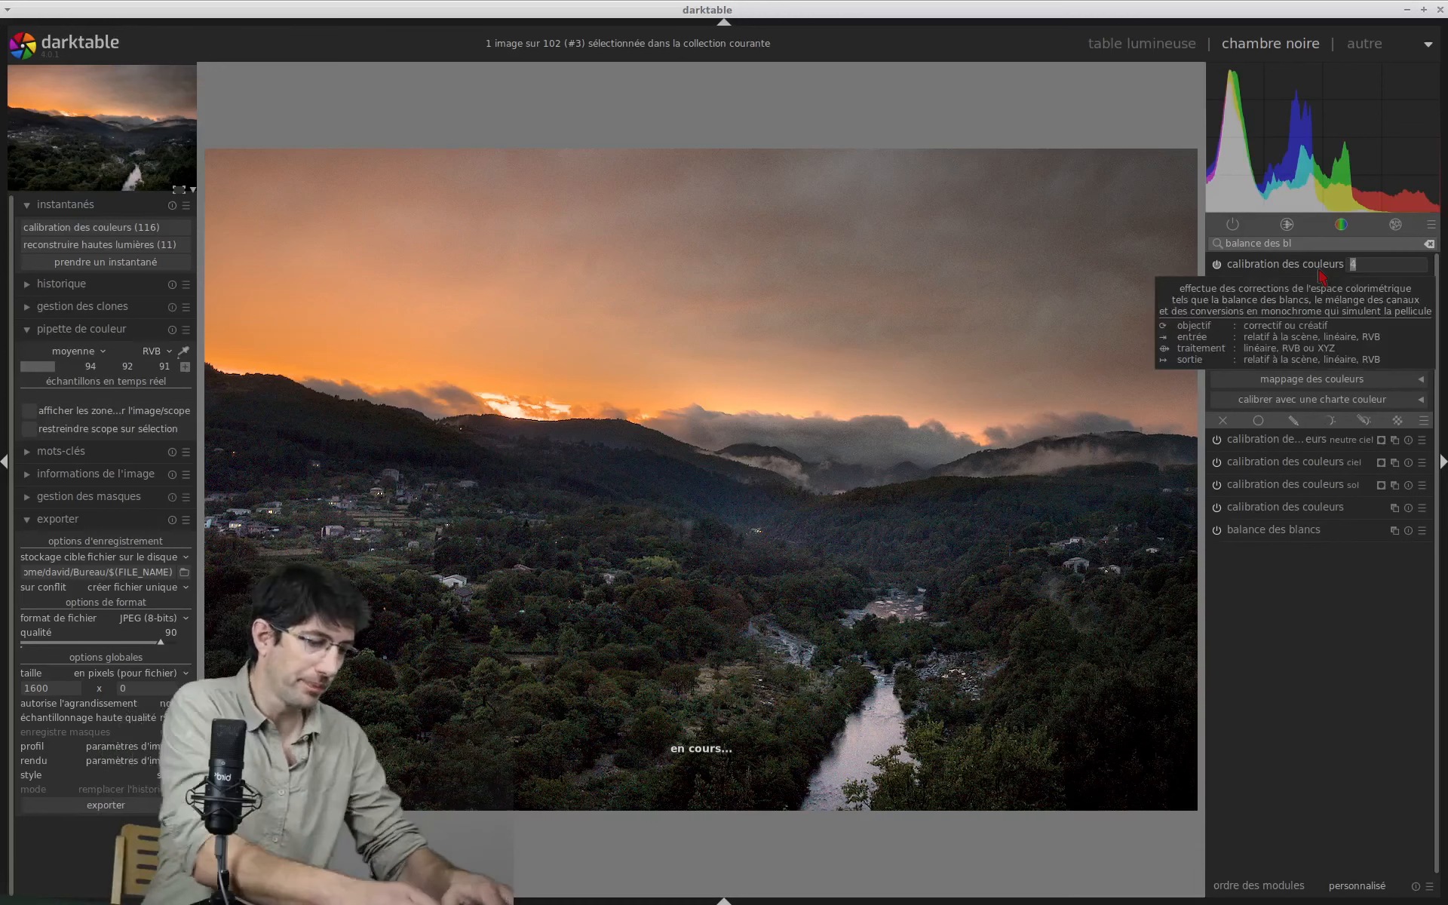
{"action": "type", "text": "neutre sol"}
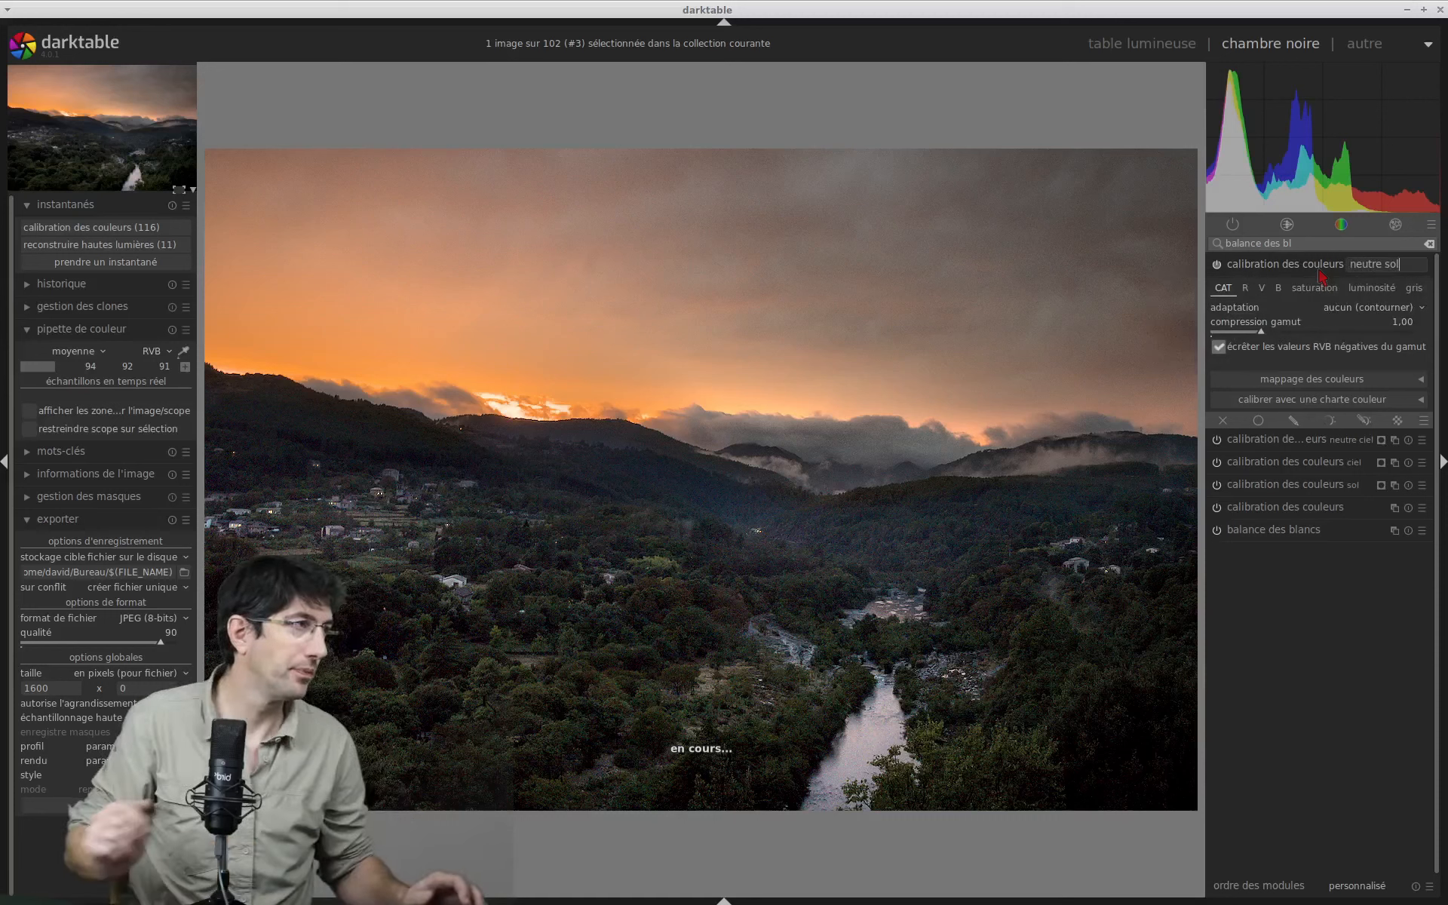
{"action": "left_click", "coordinate": [1221, 296]}
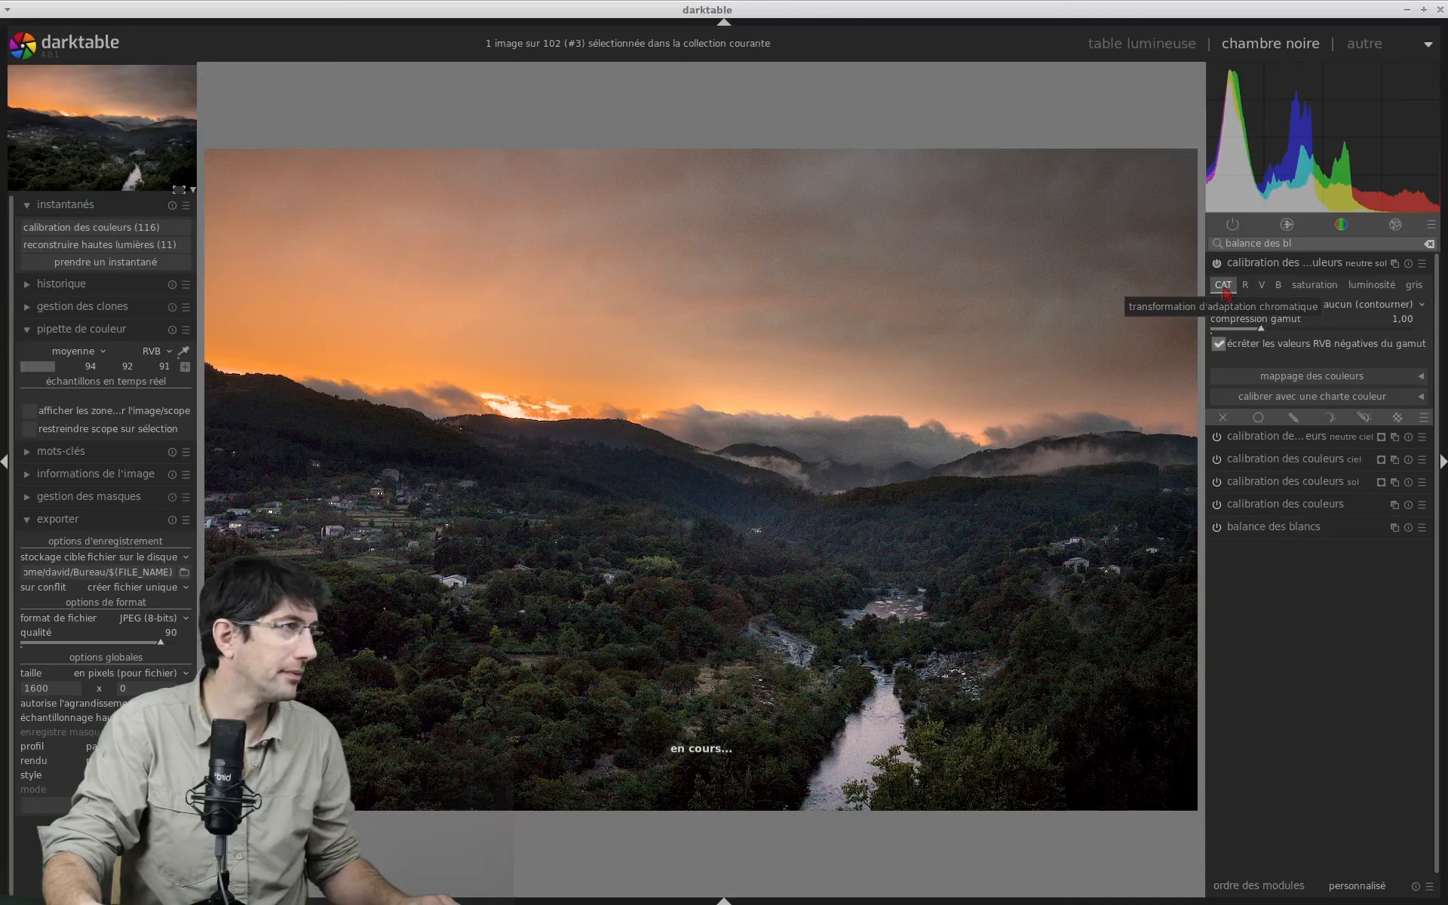
Set neutre sol's adaptation to CAT16 (CIECAM16) and sample the illuminant from the pale house in the valley
{"action": "left_click", "coordinate": [1365, 304]}
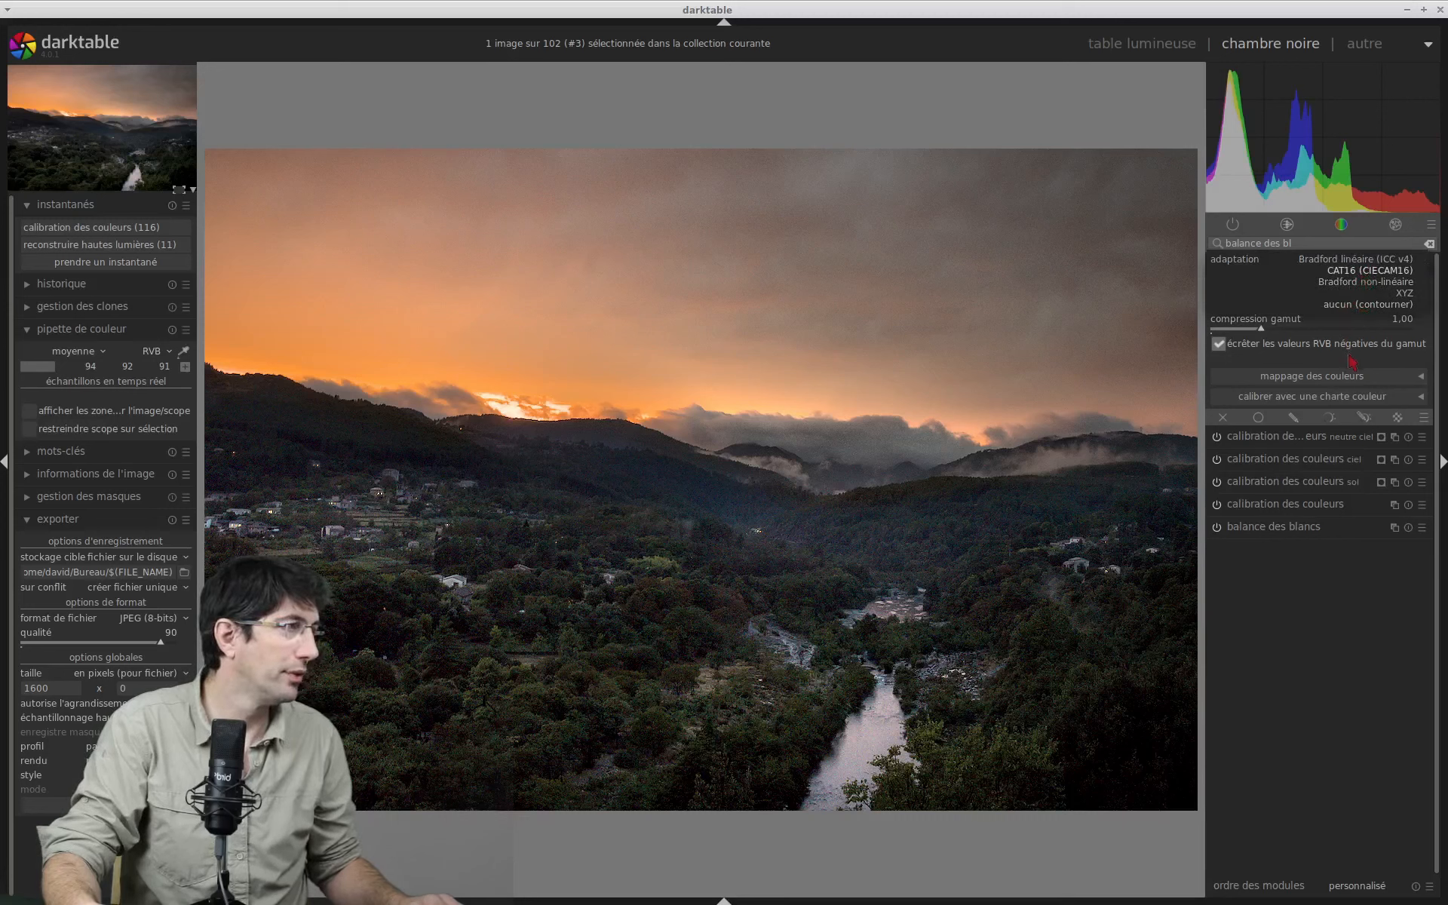
{"action": "left_click", "coordinate": [1369, 271]}
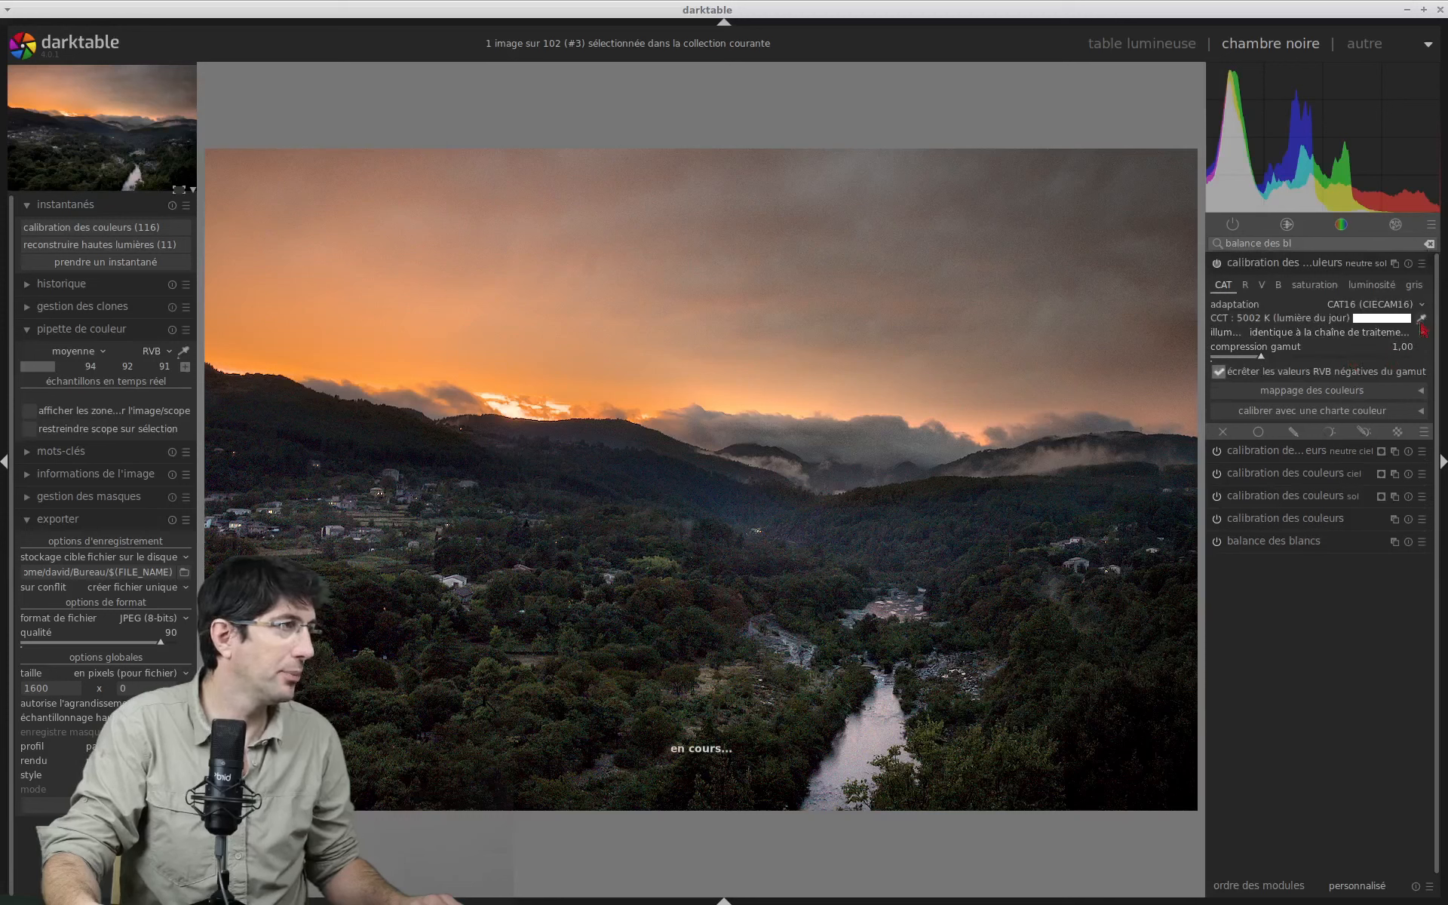
{"action": "left_click", "coordinate": [1421, 317]}
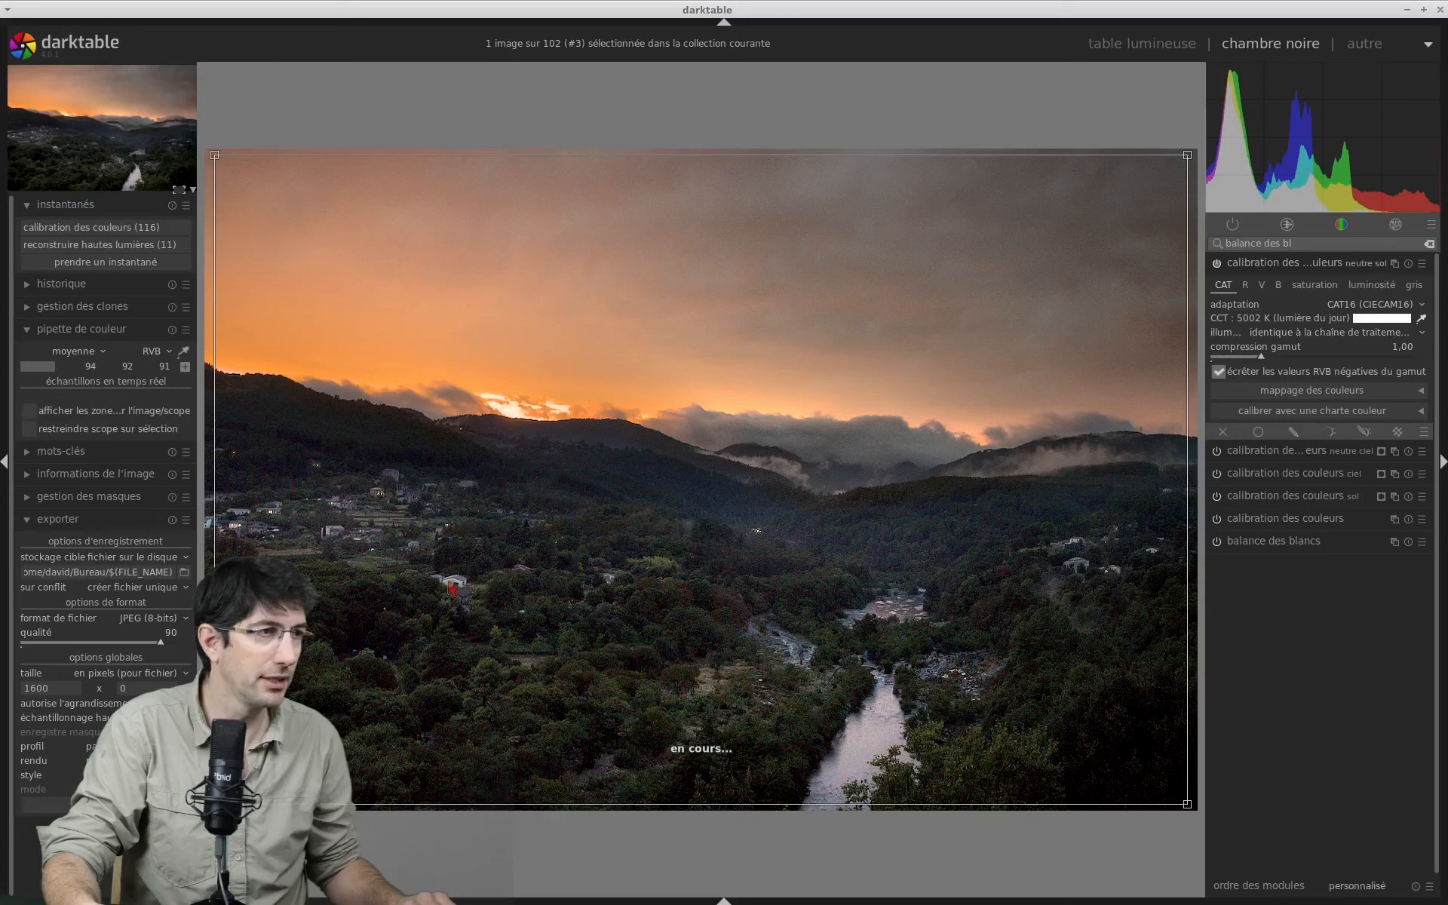
{"action": "left_click", "coordinate": [449, 580]}
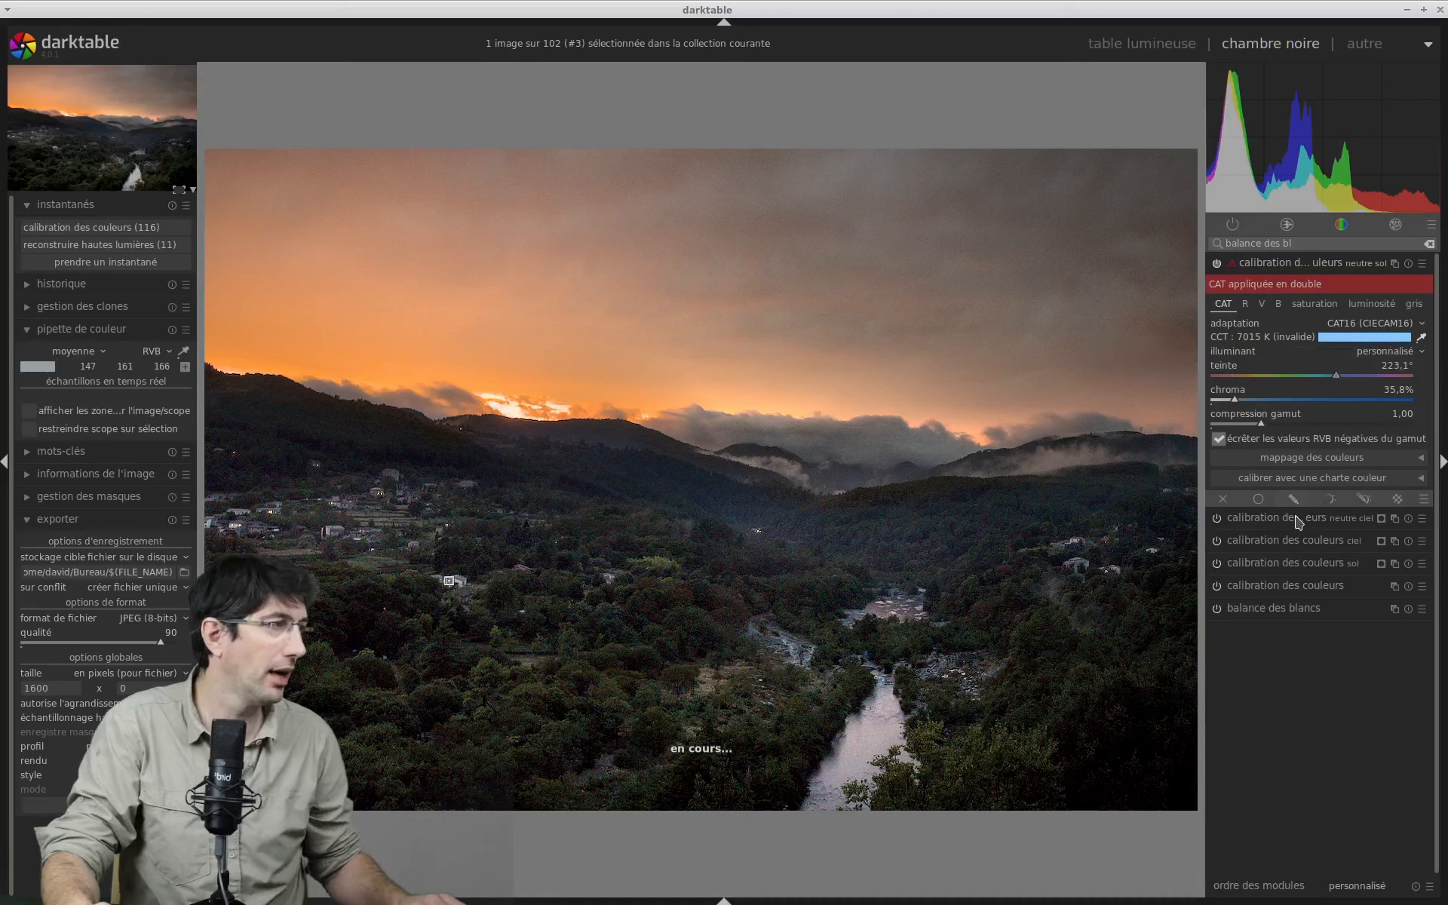
Give neutre sol a raster mask taken from calibration des couleurs neutre ciel and invert it to target the ground
{"action": "left_click", "coordinate": [1399, 501]}
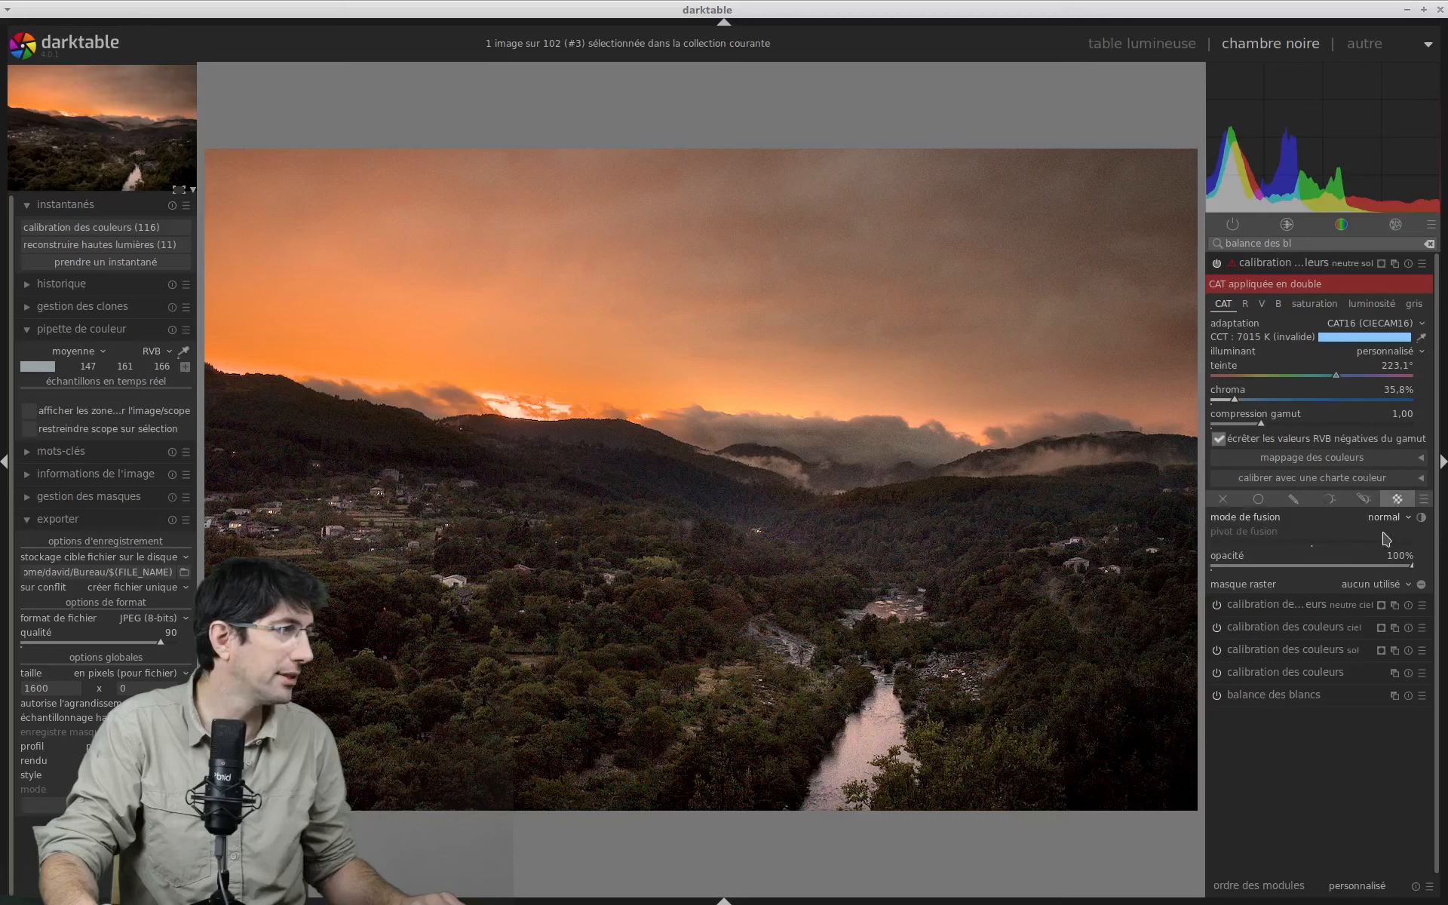
{"action": "left_click", "coordinate": [1382, 588]}
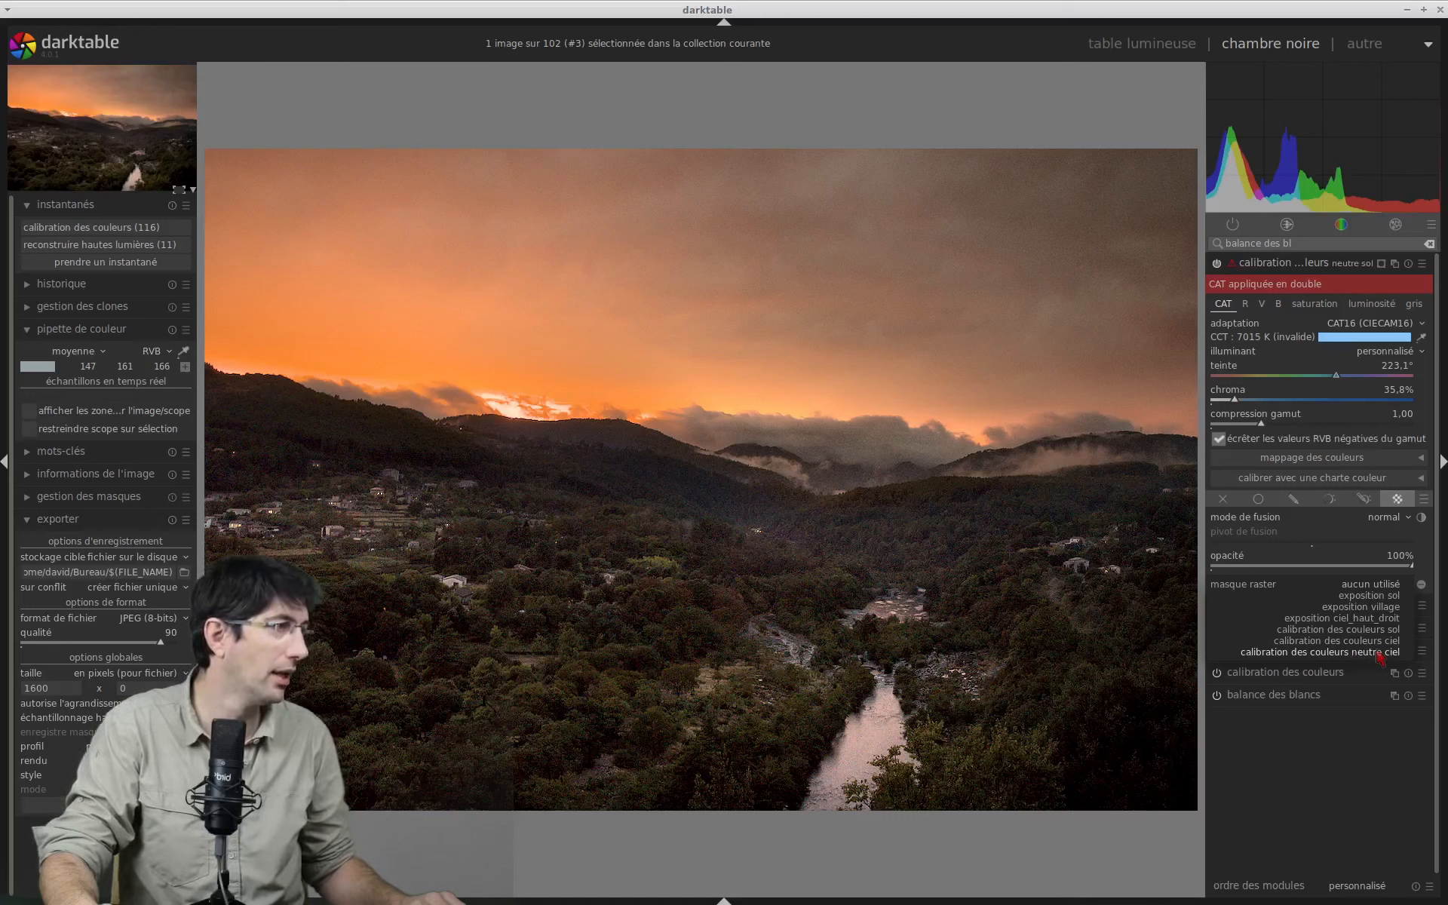
{"action": "left_click", "coordinate": [1410, 589]}
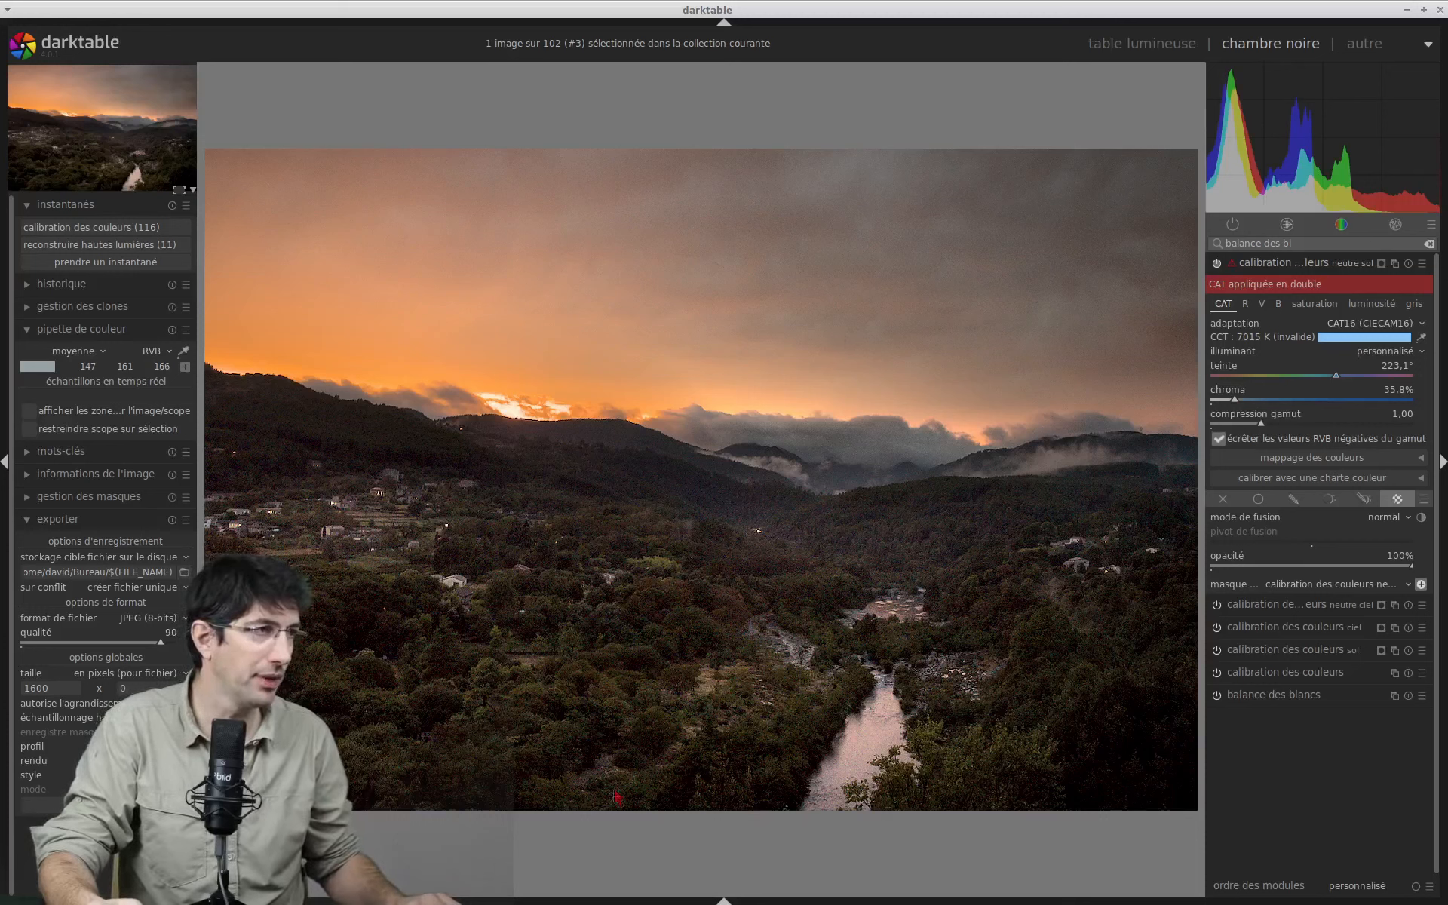
Compare the current edit with the calibration des couleurs (116) snapshot, moving the split line across most of the photo
{"action": "left_click", "coordinate": [115, 234]}
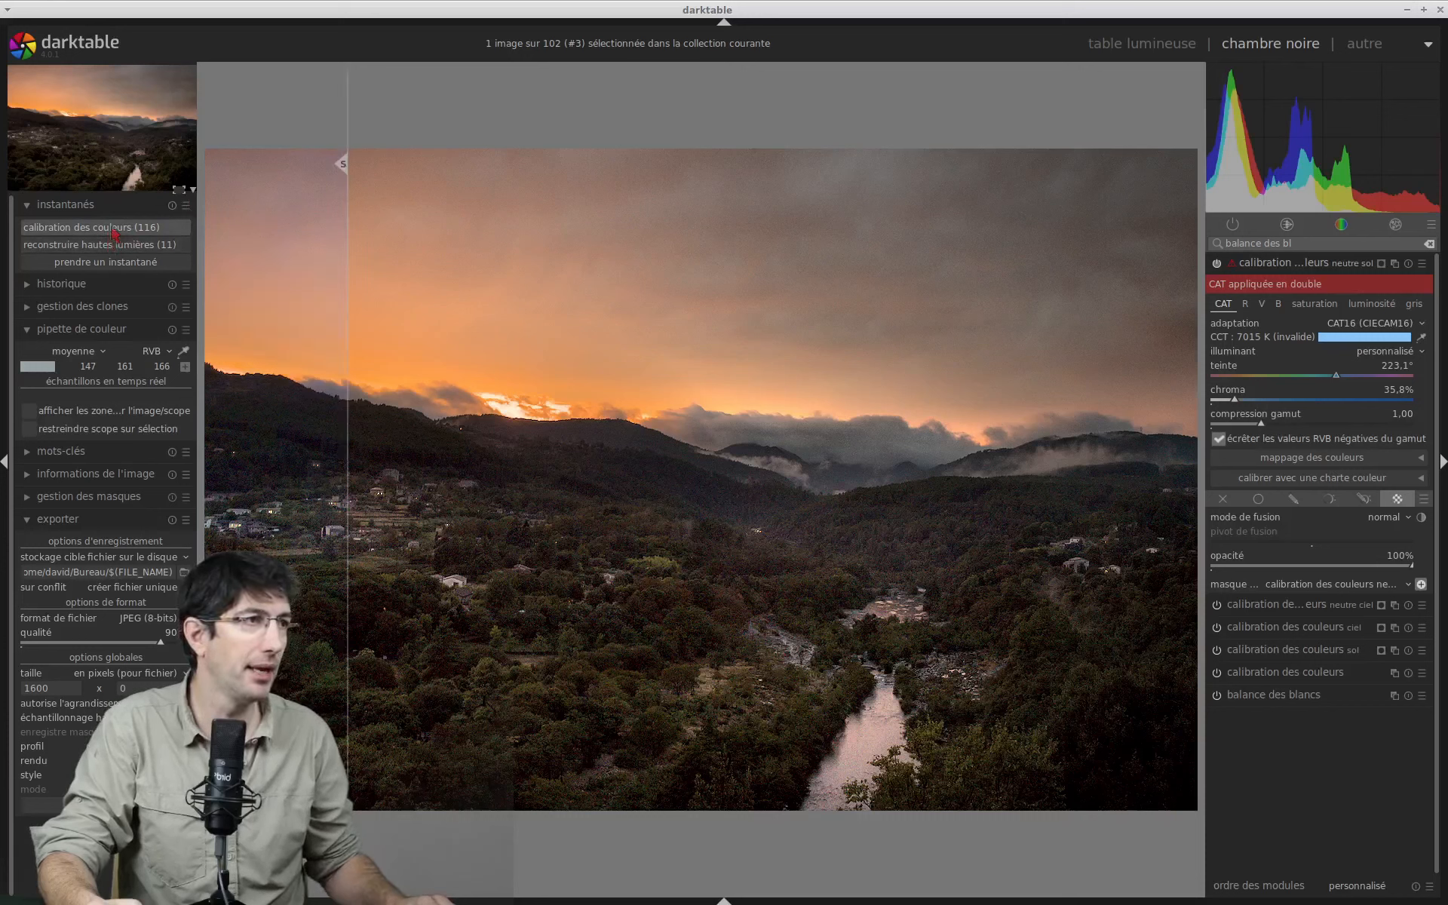
{"action": "left_click_drag", "start_coordinate": [344, 166], "coordinate": [1130, 342]}
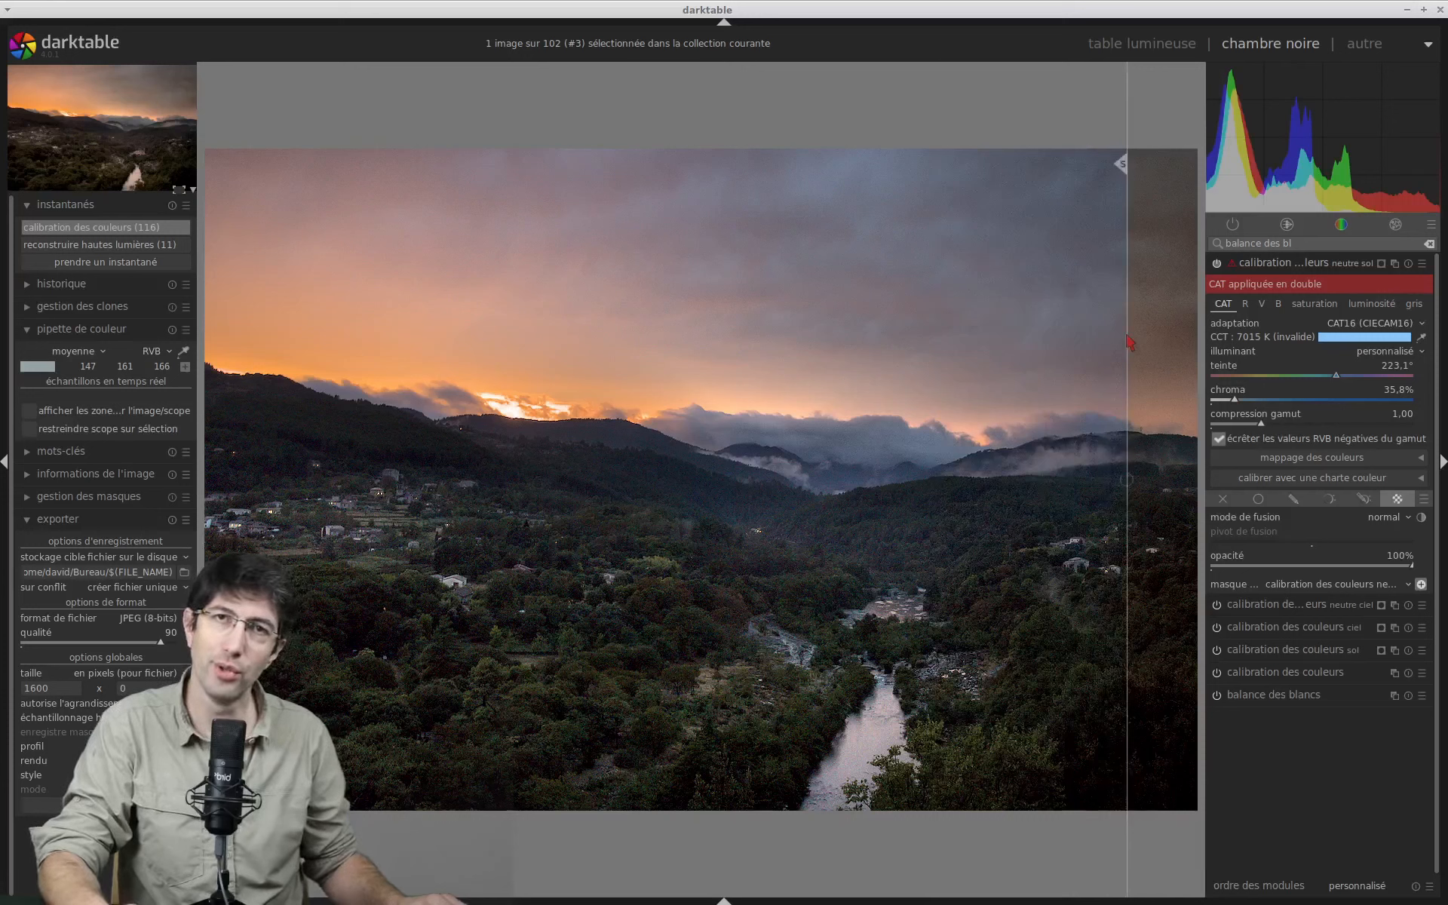